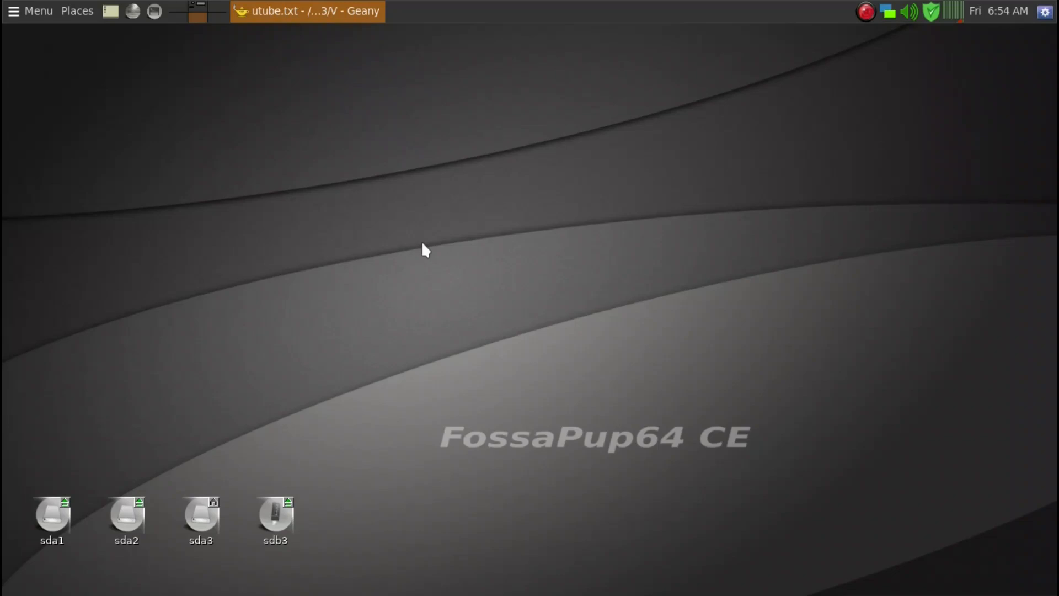
Launch the JWMdesk desktop manager and move its window aside to free part of the desktop
{"action": "key", "text": "alt+F2"}
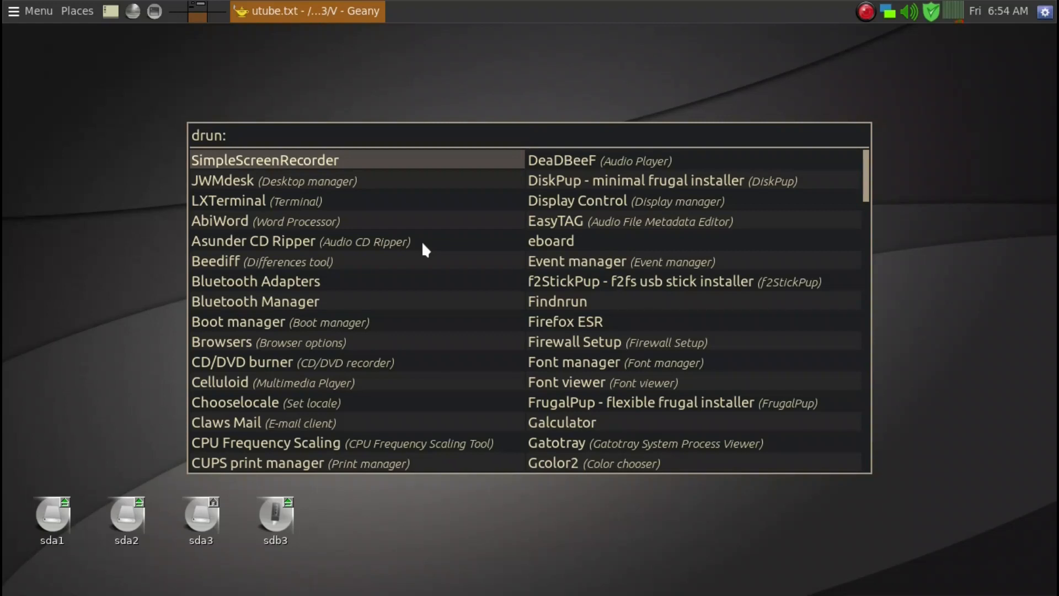
{"action": "type", "text": "jw"}
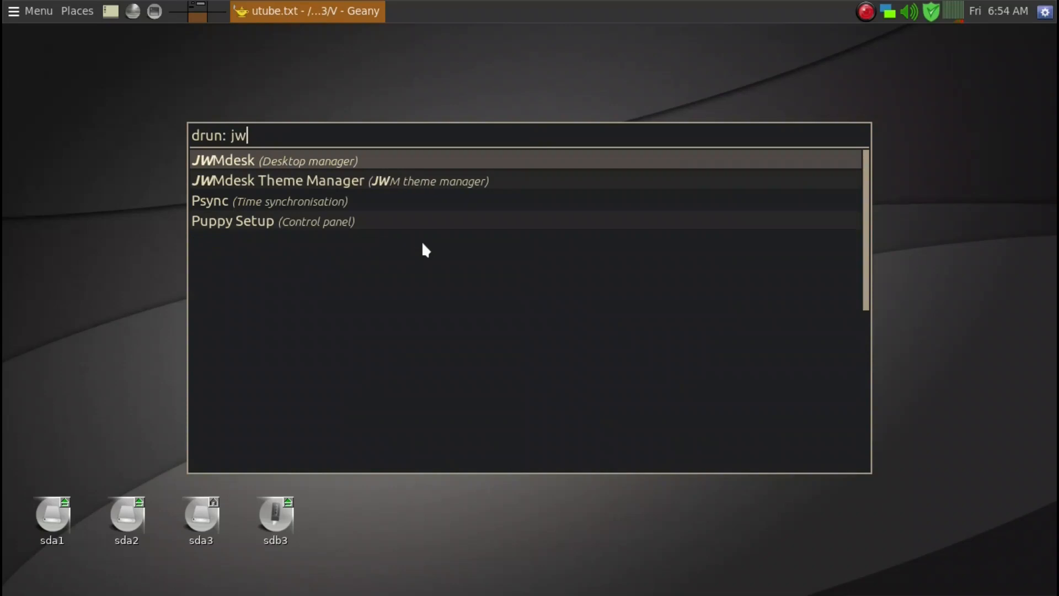
{"action": "key", "text": "Return"}
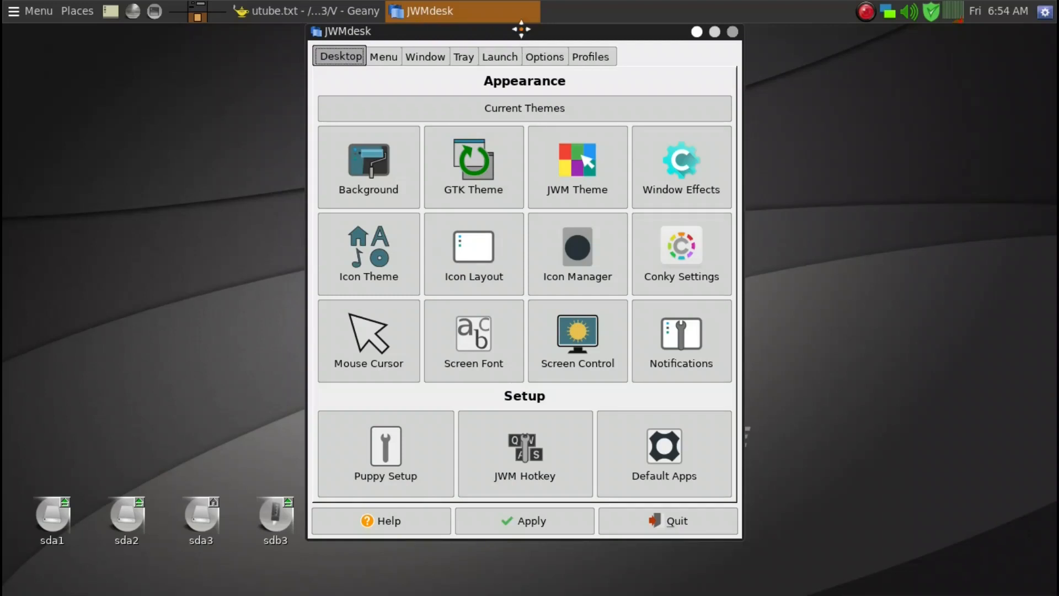
{"action": "left_click_drag", "start_coordinate": [520, 28], "coordinate": [588, 47]}
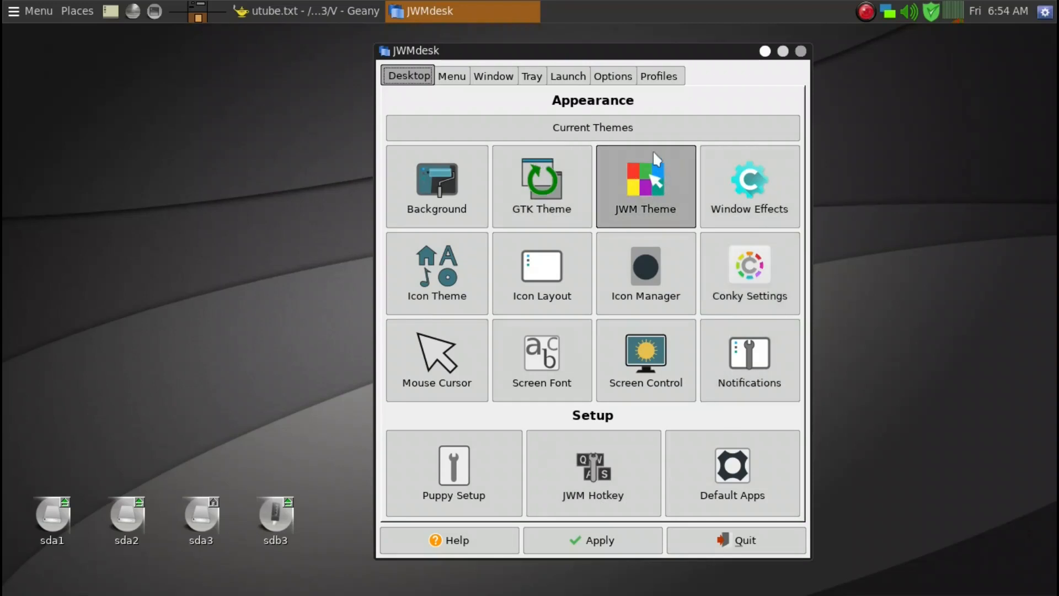
Look over the tray and menu settings in JWMdesk and examine the desktop's application menu
{"action": "left_click", "coordinate": [527, 78]}
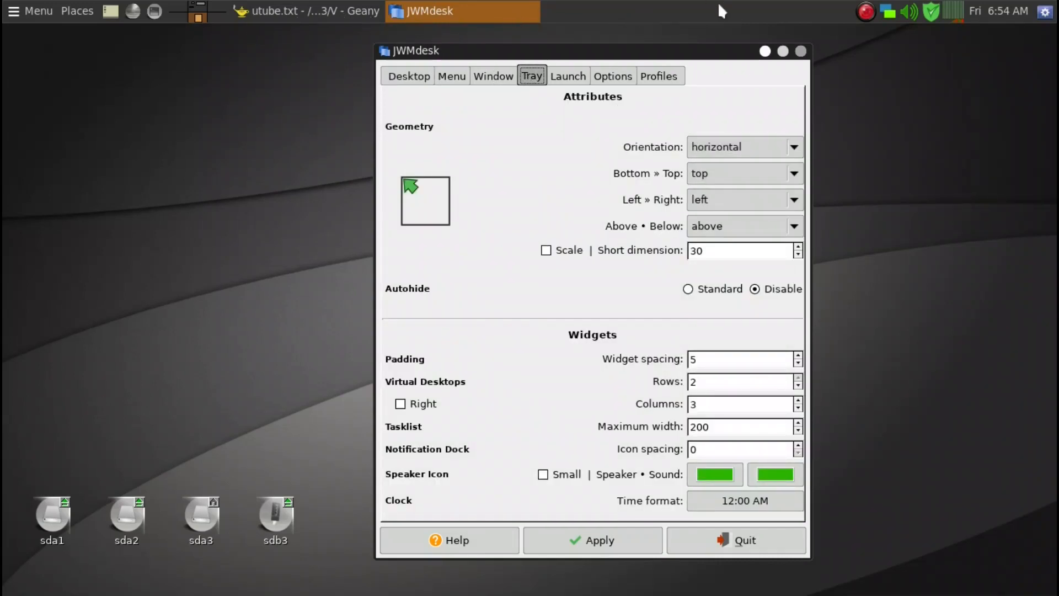
{"action": "left_click", "coordinate": [446, 78]}
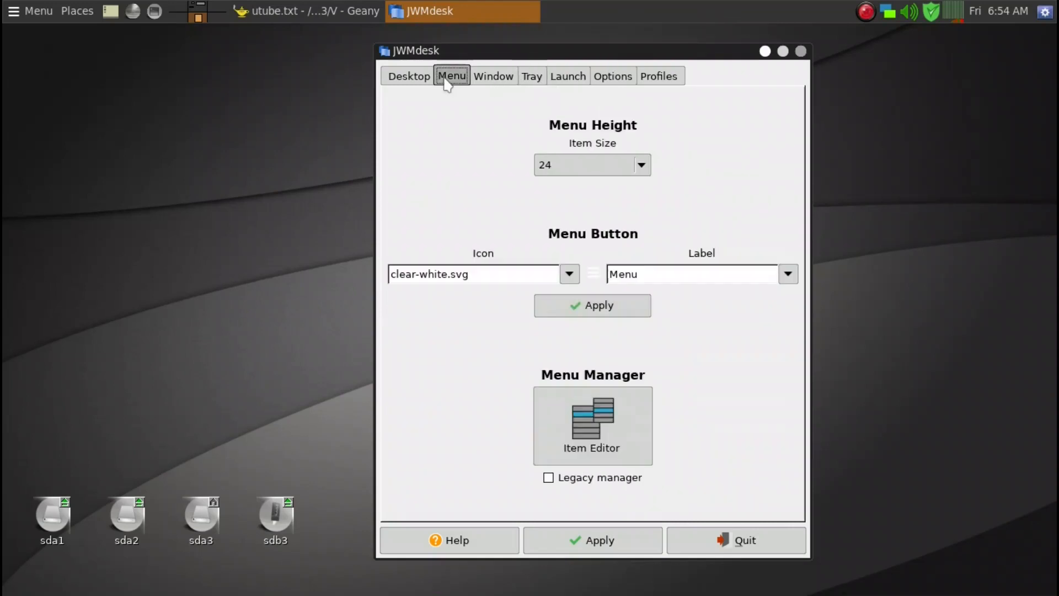
{"action": "right_click", "coordinate": [228, 244]}
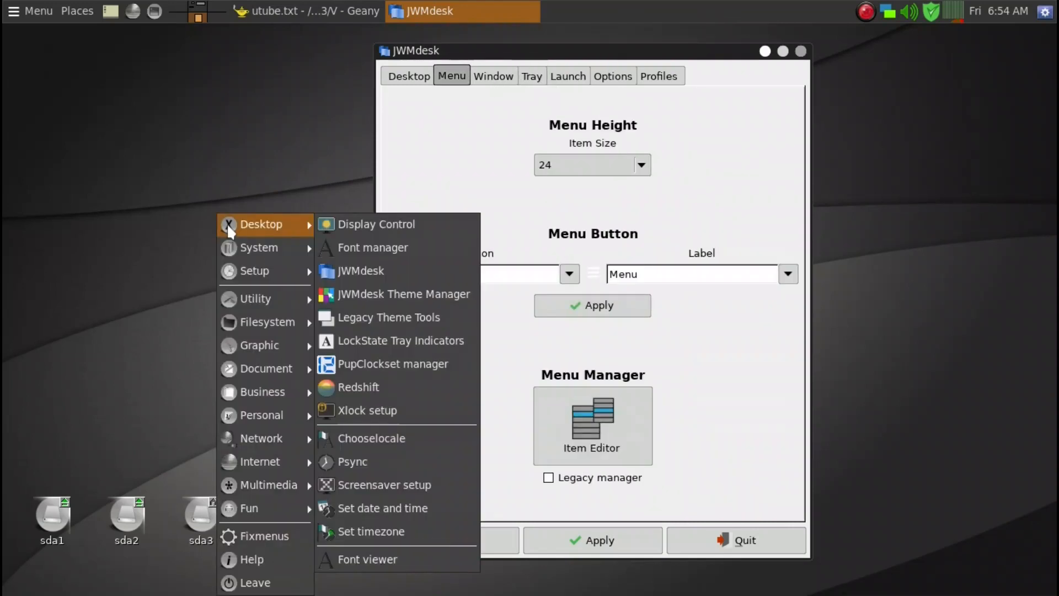
{"action": "mouse_move", "coordinate": [303, 326]}
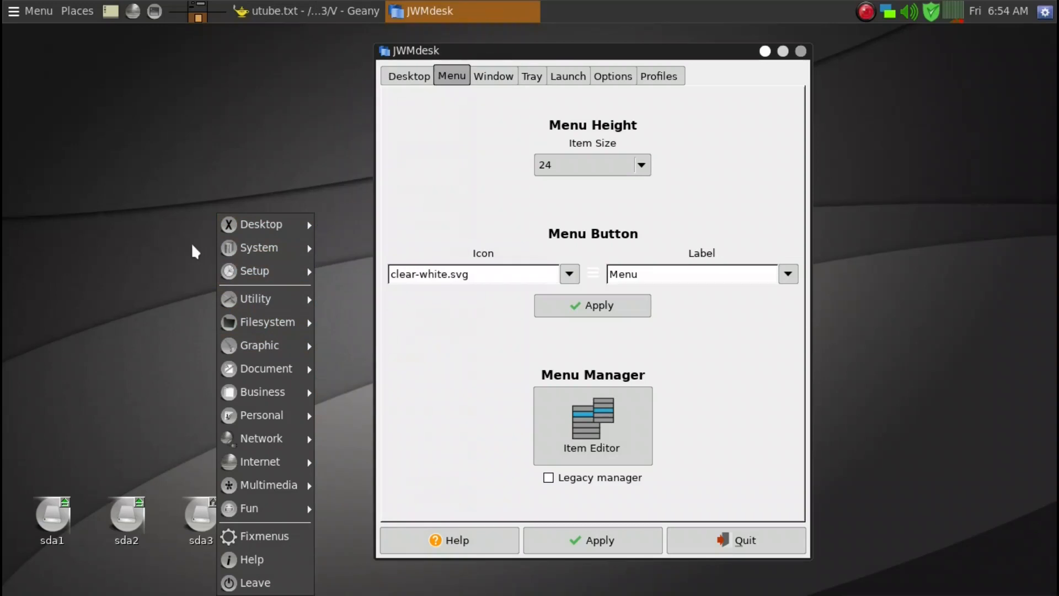
{"action": "left_click", "coordinate": [194, 246]}
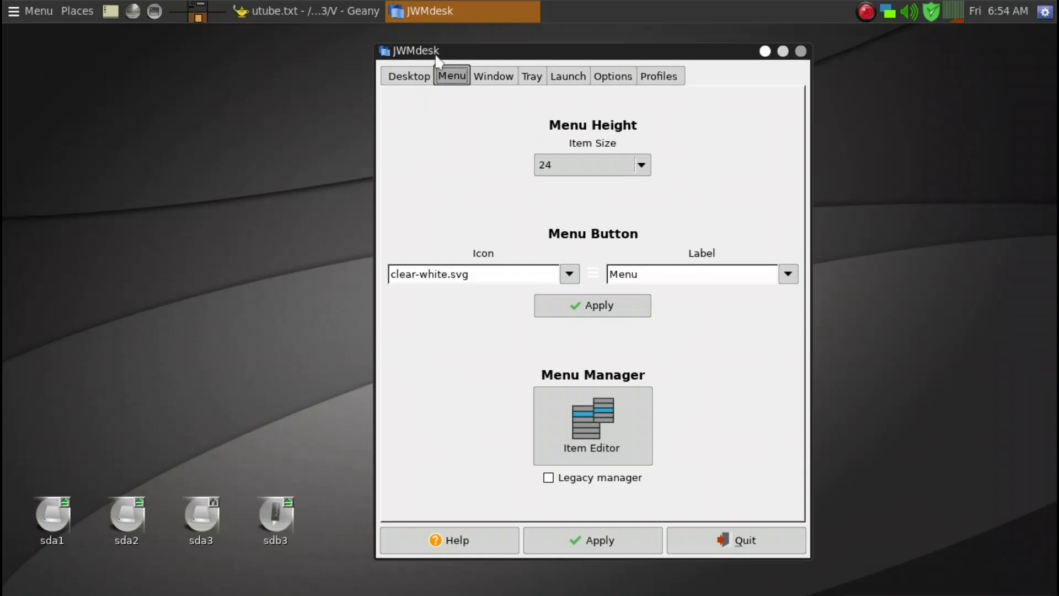
{"action": "left_click_drag", "start_coordinate": [450, 45], "coordinate": [487, 37]}
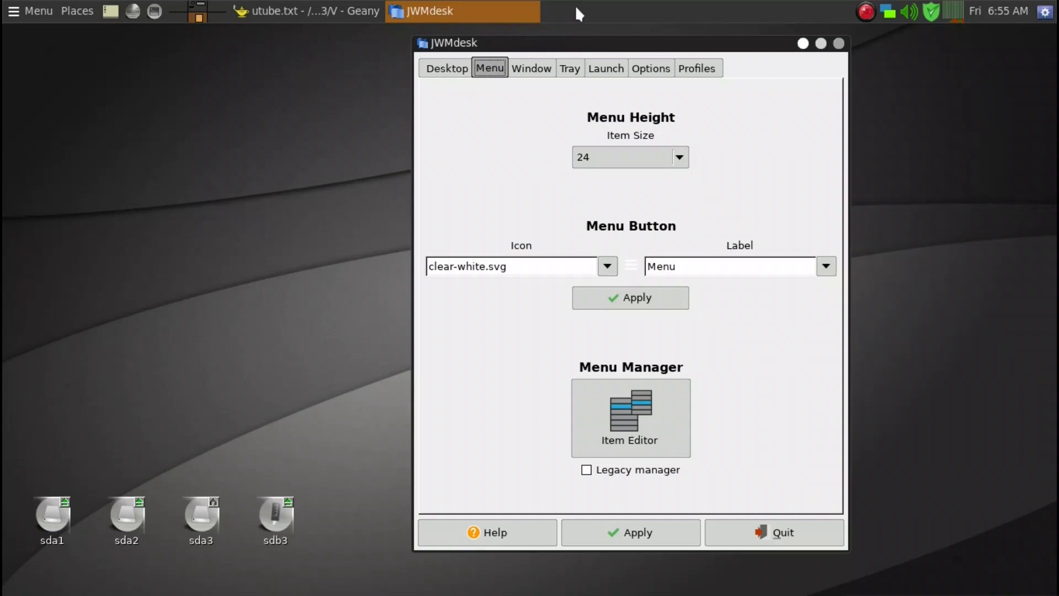
{"action": "right_click", "coordinate": [193, 97]}
{"action": "left_click", "coordinate": [256, 97]}
{"action": "left_click", "coordinate": [256, 92]}
{"action": "mouse_move", "coordinate": [255, 92]}
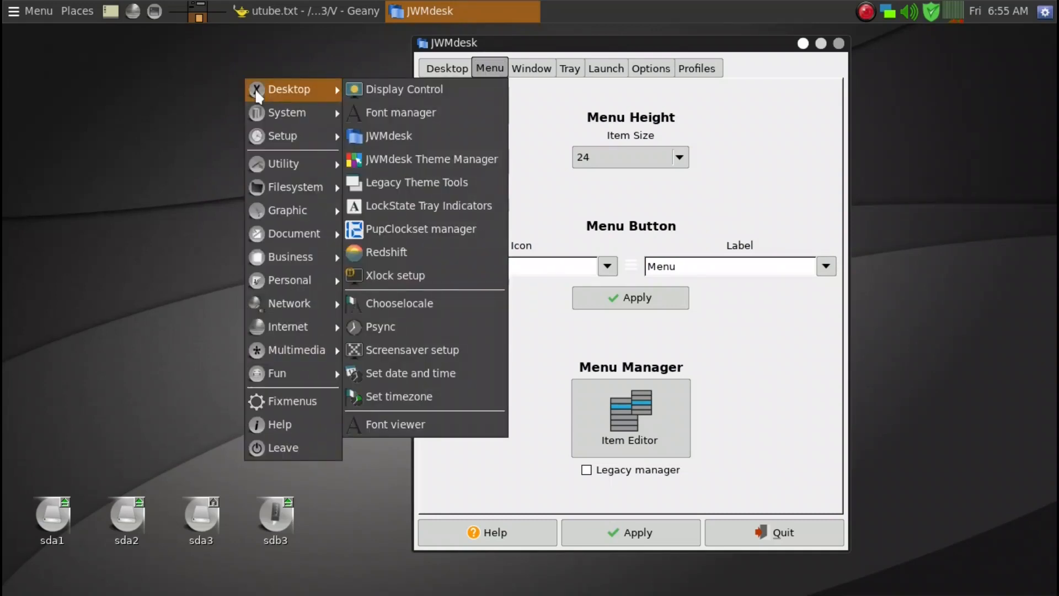
{"action": "left_click", "coordinate": [210, 133]}
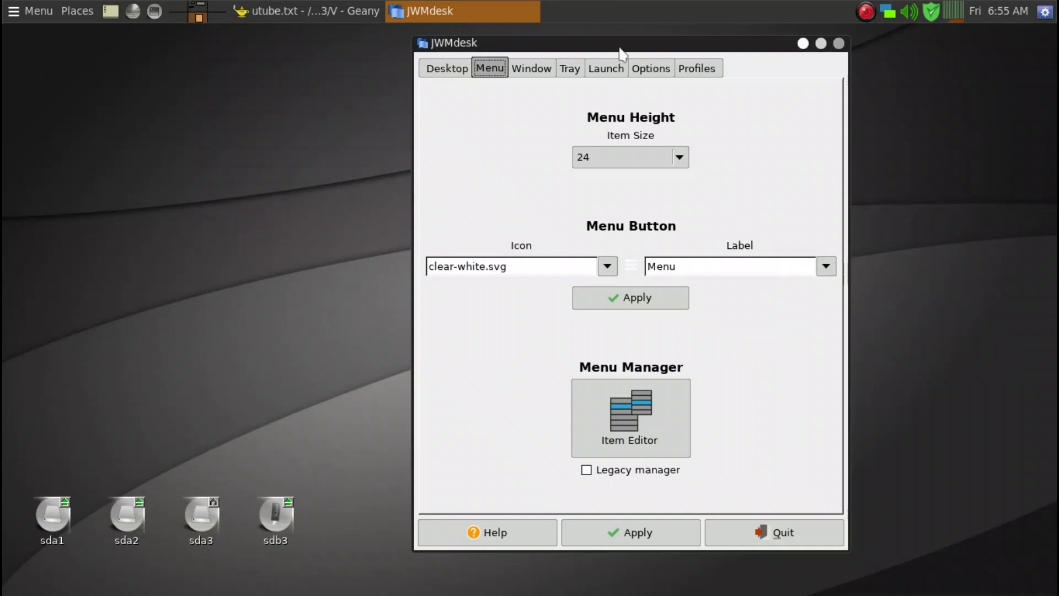
Open the mouse cursor theme setter from the desktop appearance settings
{"action": "left_click", "coordinate": [466, 73]}
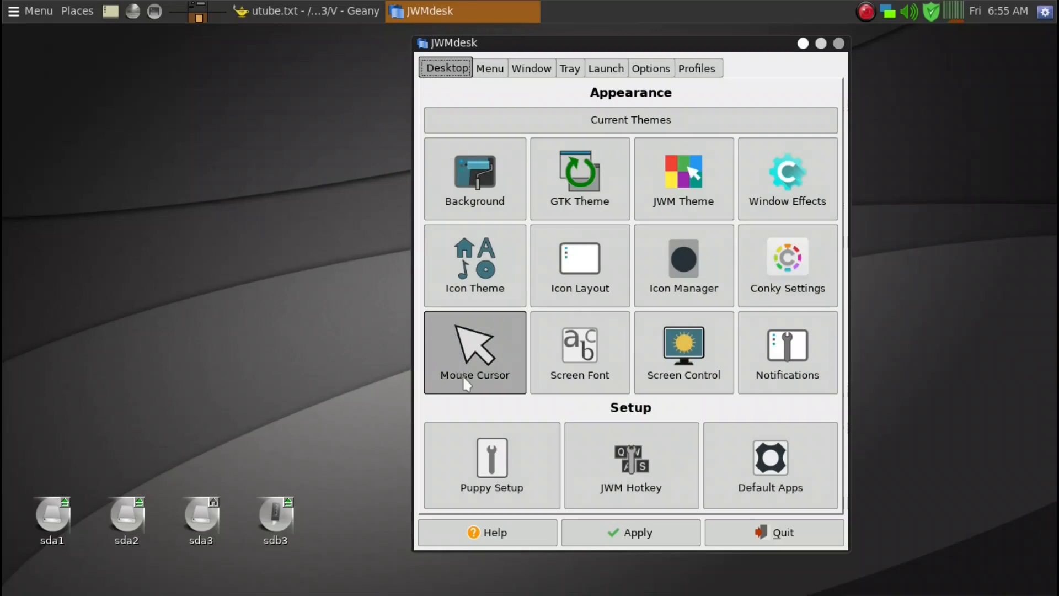
{"action": "left_click_drag", "start_coordinate": [574, 42], "coordinate": [617, 41]}
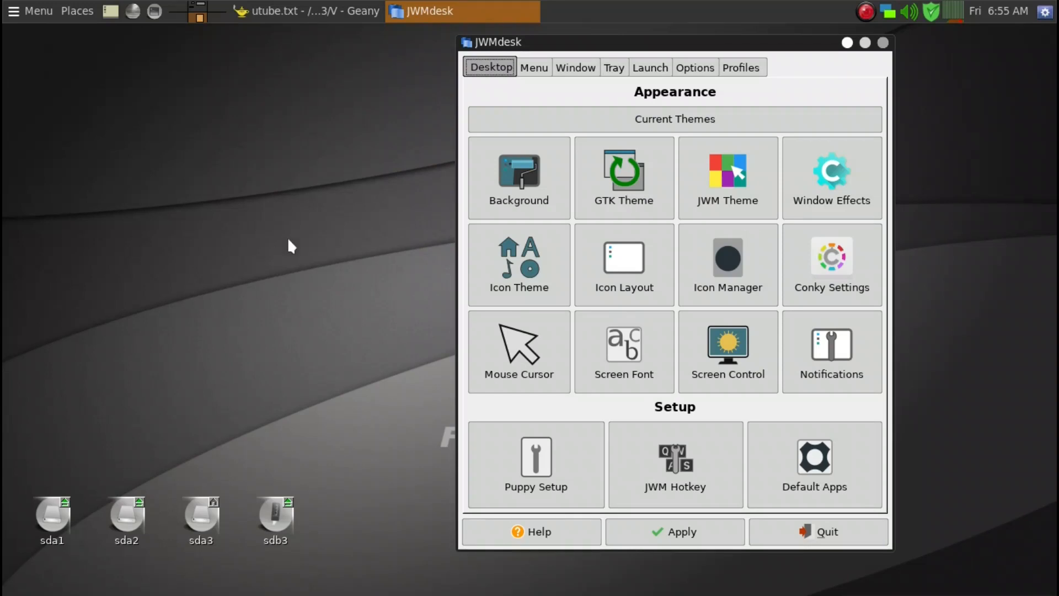
{"action": "left_click", "coordinate": [506, 336]}
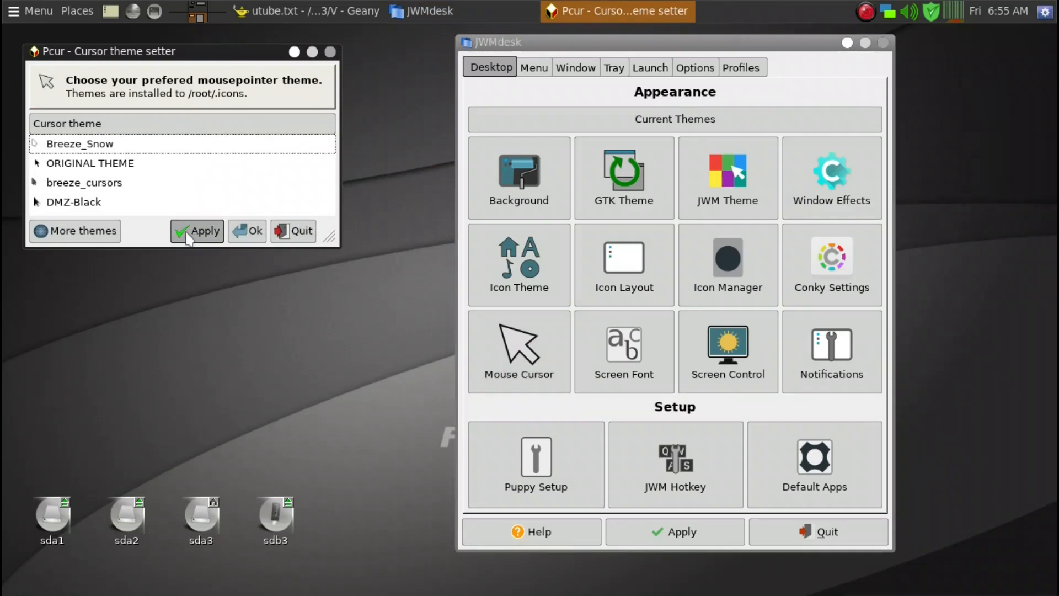
Go to the forum page offering more cursor themes and download the cursor_themes.pet package
{"action": "left_click", "coordinate": [99, 236]}
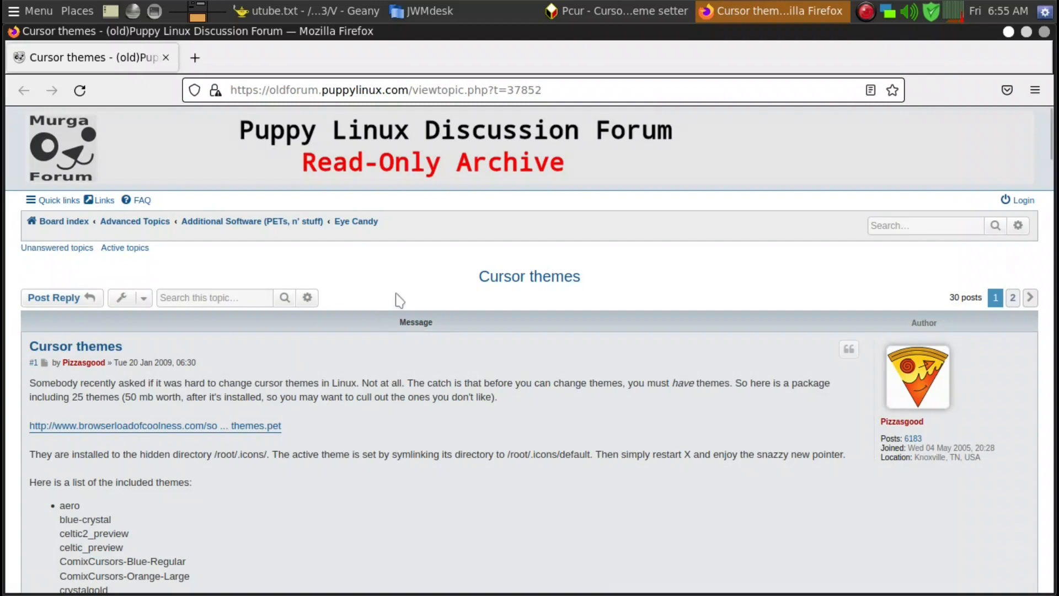
{"action": "scroll", "coordinate": [559, 240], "scroll_direction": "down", "scroll_amount": 3}
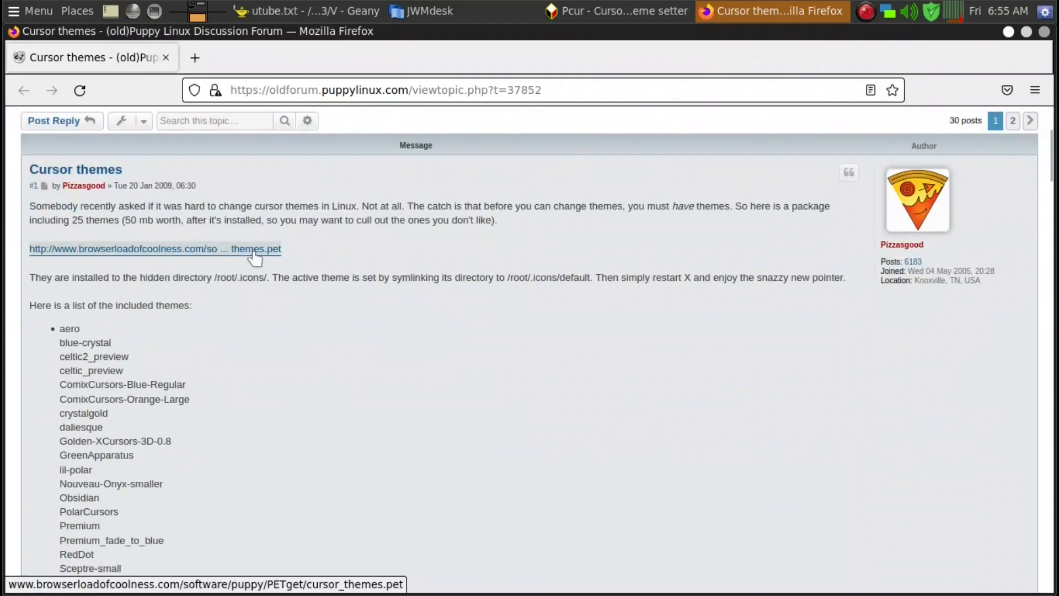
{"action": "left_click", "coordinate": [254, 252]}
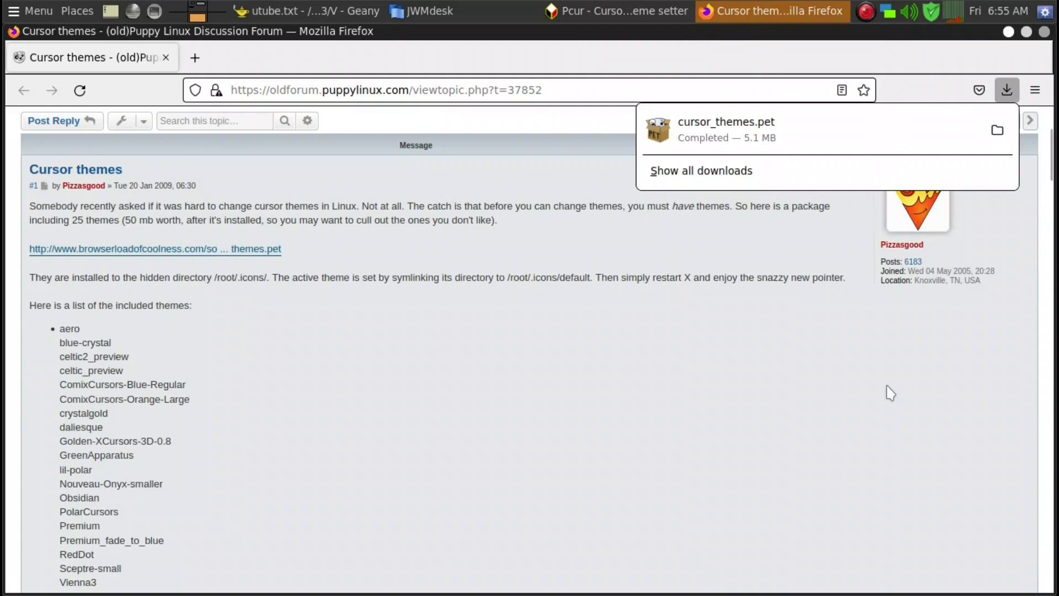
Show the downloaded cursor_themes.pet in its folder from the full downloads list
{"action": "left_click", "coordinate": [708, 171]}
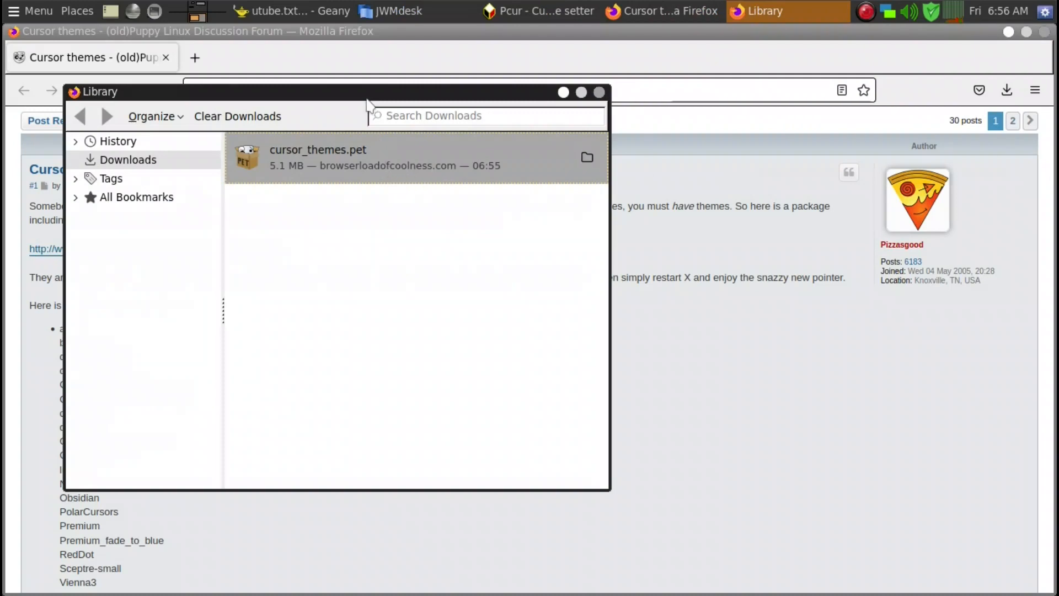
{"action": "left_click_drag", "start_coordinate": [361, 92], "coordinate": [423, 110]}
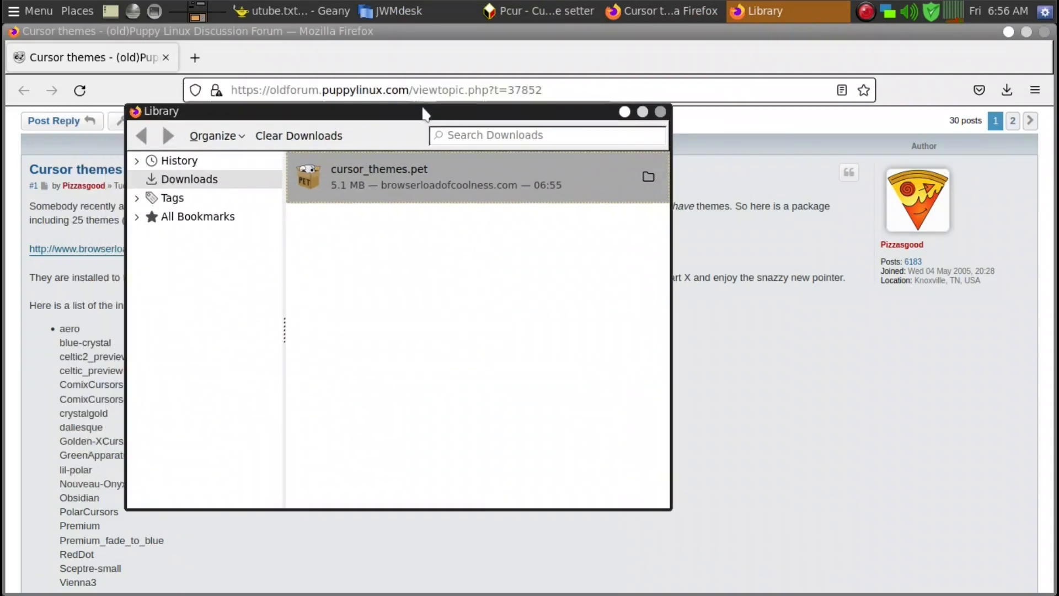
{"action": "right_click", "coordinate": [385, 173]}
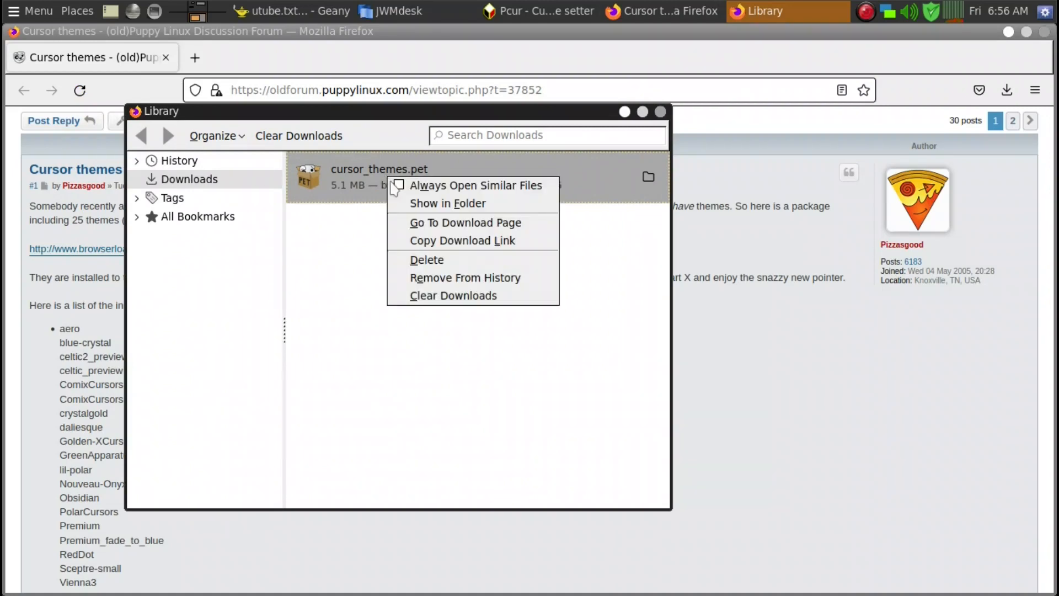
{"action": "left_click", "coordinate": [411, 204]}
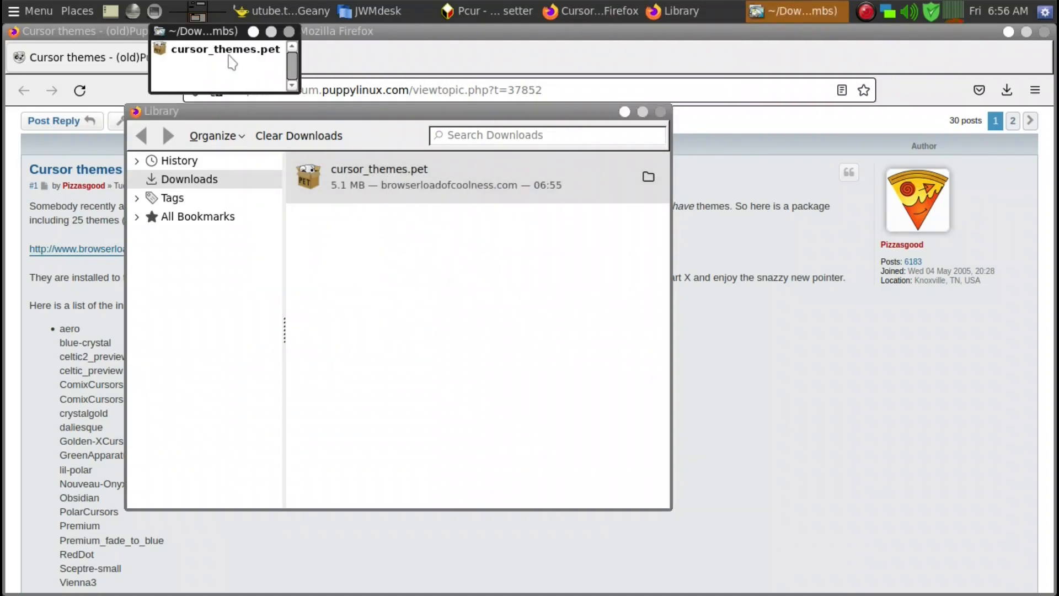
{"action": "left_click_drag", "start_coordinate": [230, 33], "coordinate": [546, 180]}
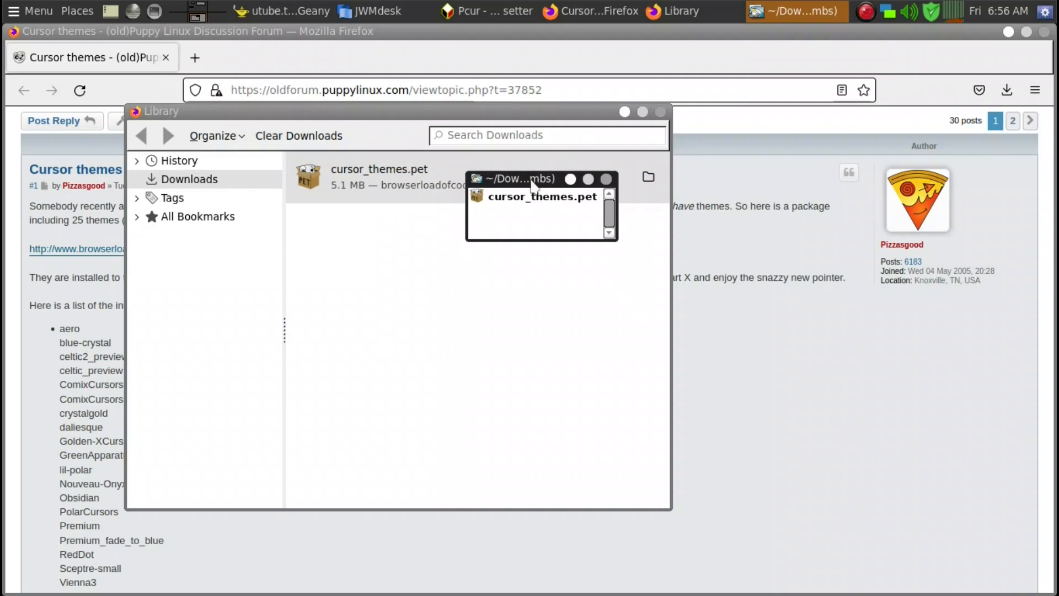
Install the cursor_themes.pet package and agree to the package manager's installation request
{"action": "left_click", "coordinate": [527, 200]}
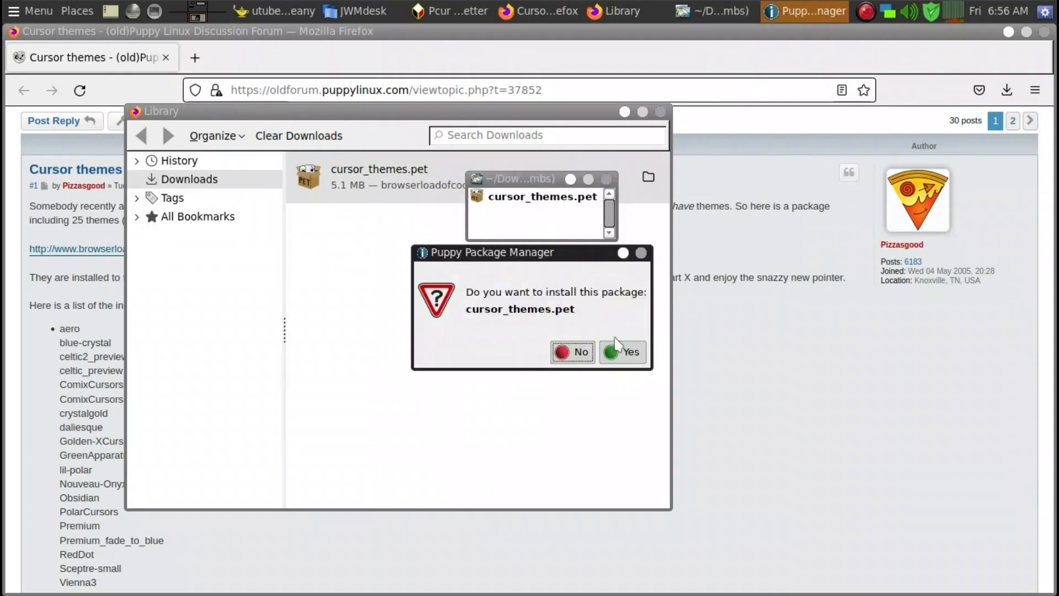
{"action": "left_click", "coordinate": [622, 353]}
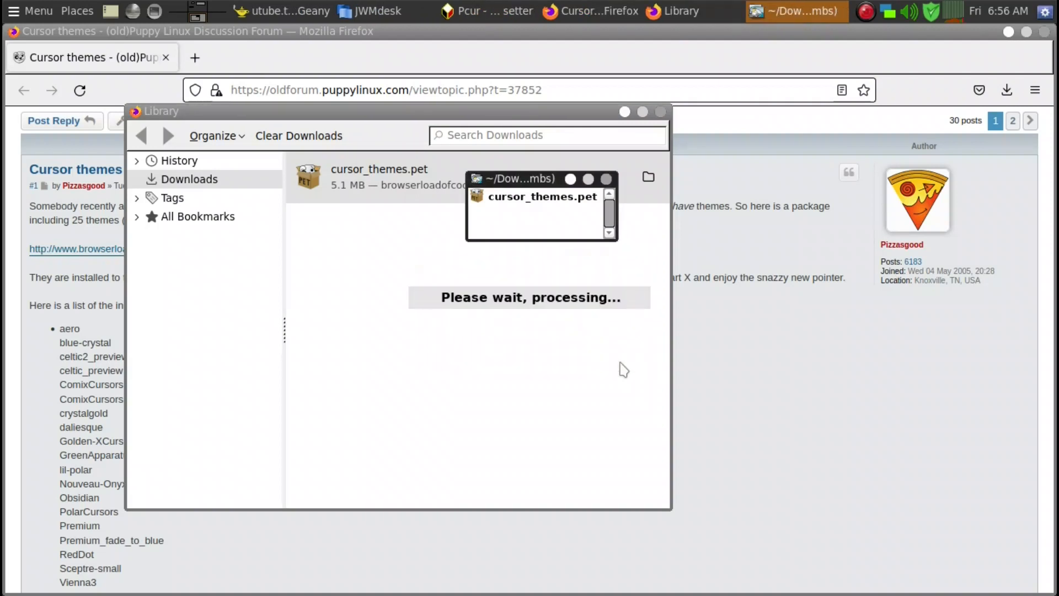
{"action": "left_click", "coordinate": [655, 365]}
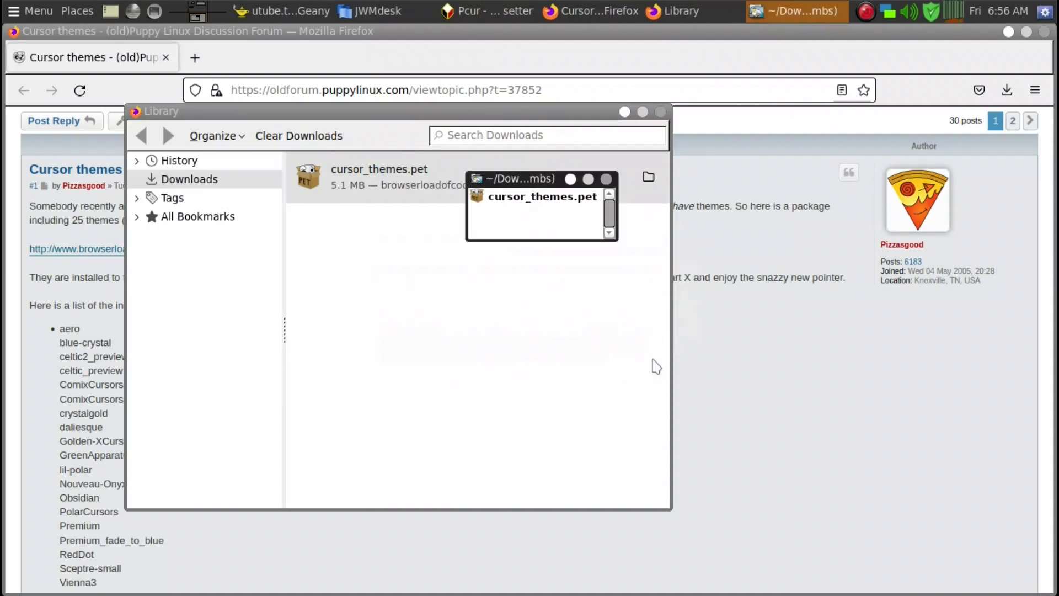
Close the downloads library, the download folder window and the browser
{"action": "left_click", "coordinate": [662, 112]}
{"action": "left_click", "coordinate": [606, 179]}
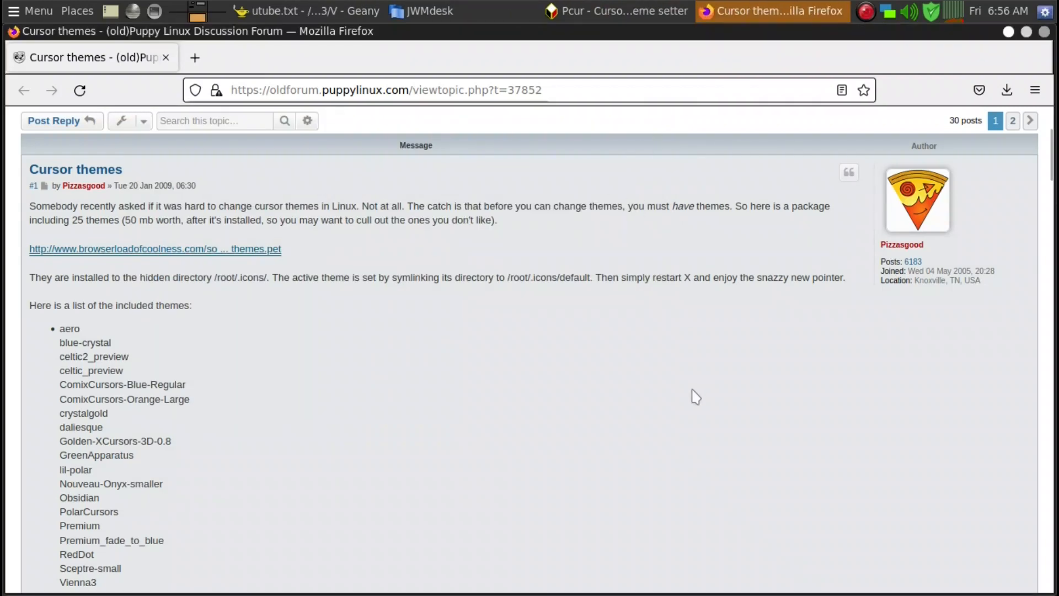
{"action": "key", "text": "alt+F4"}
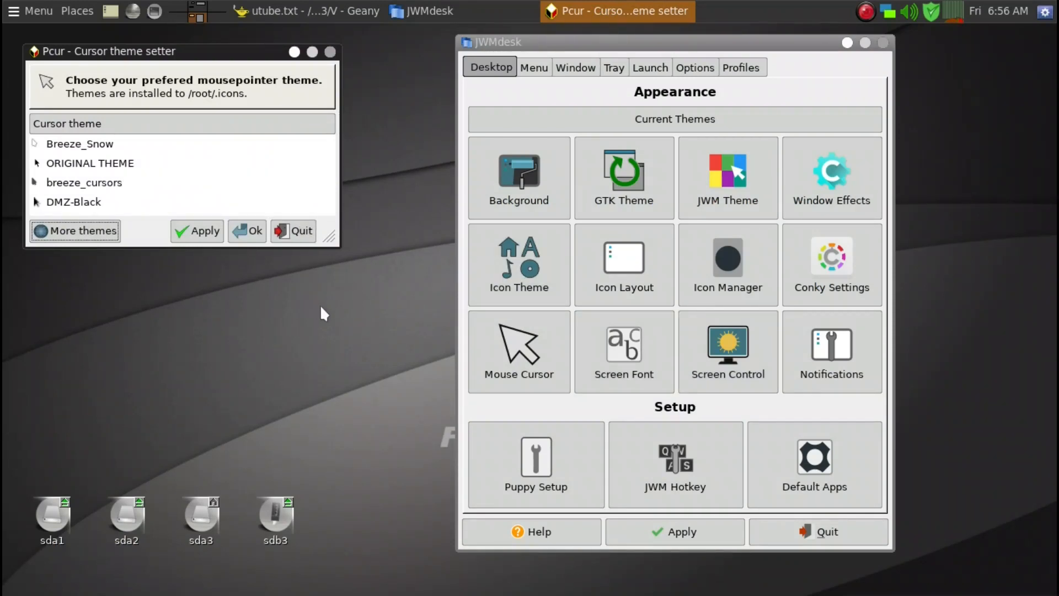
Restart the cursor theme setter, apply the celtic_preview cursor theme and close the setter
{"action": "key", "text": "alt+F4"}
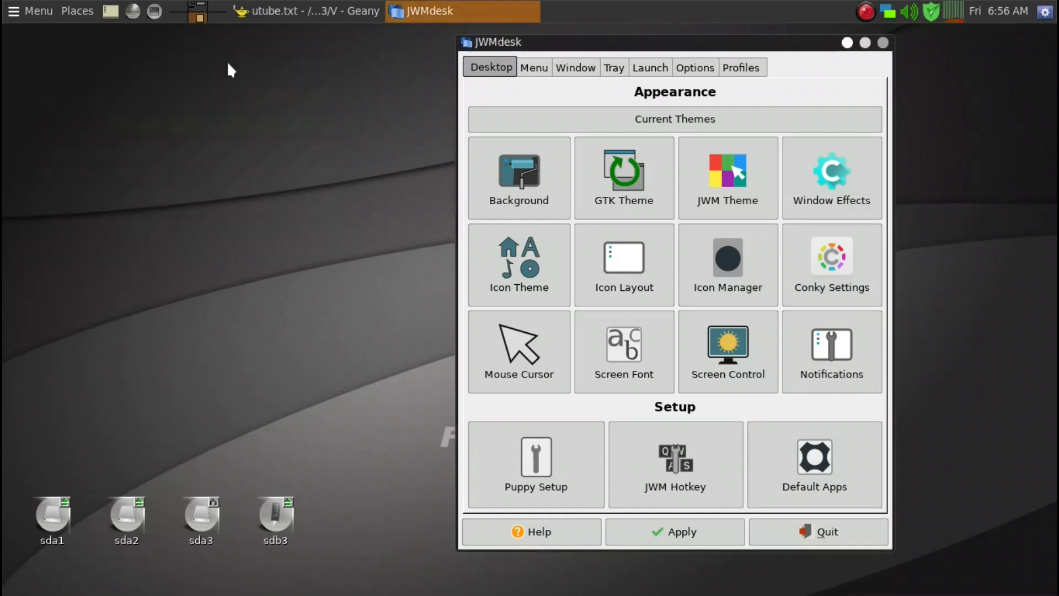
{"action": "left_click", "coordinate": [521, 346]}
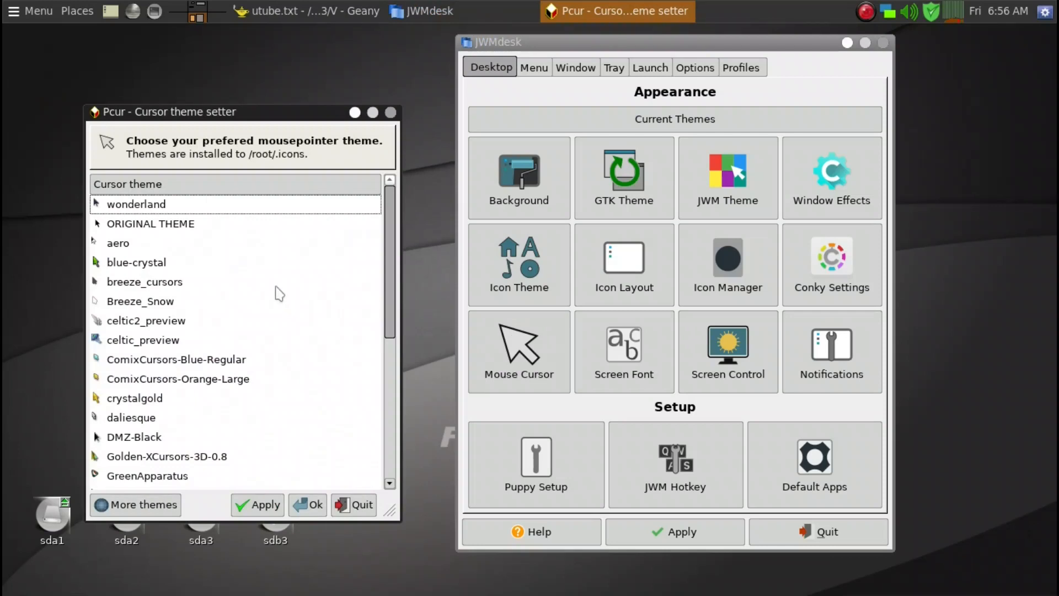
{"action": "left_click", "coordinate": [173, 346]}
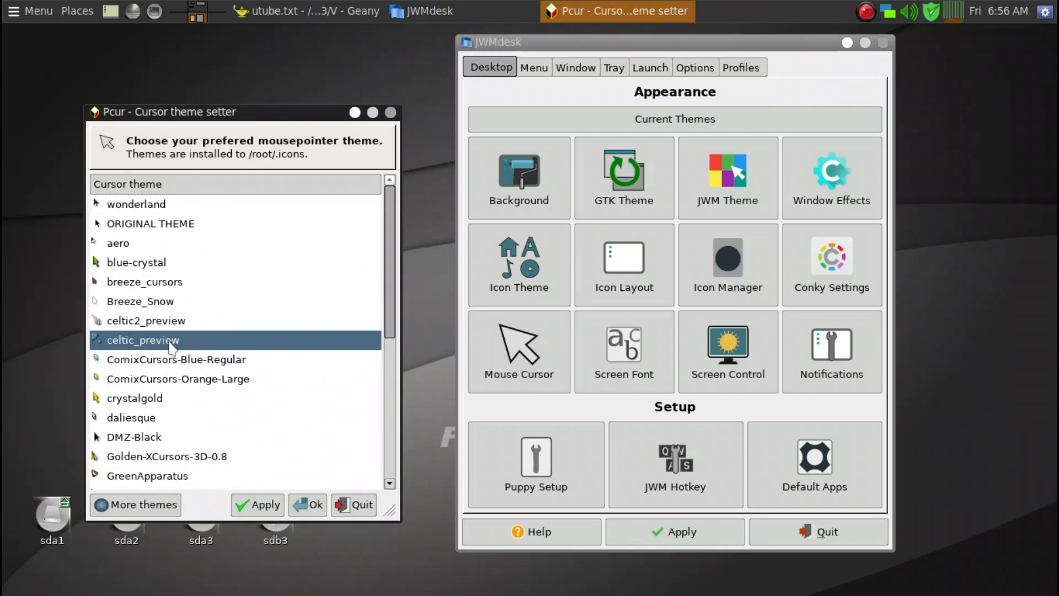
{"action": "left_click", "coordinate": [256, 508]}
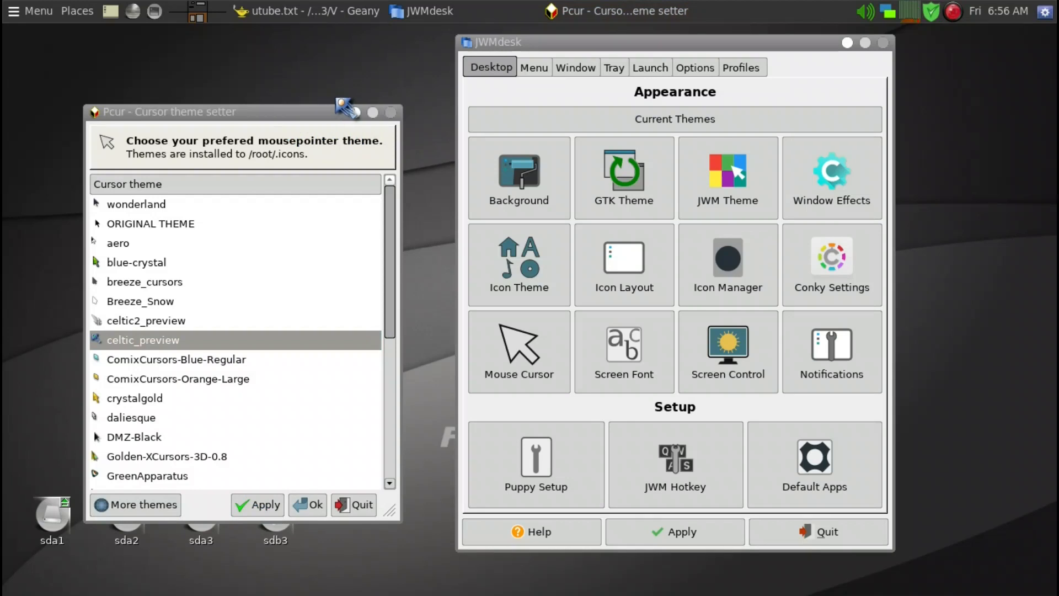
{"action": "left_click", "coordinate": [373, 514]}
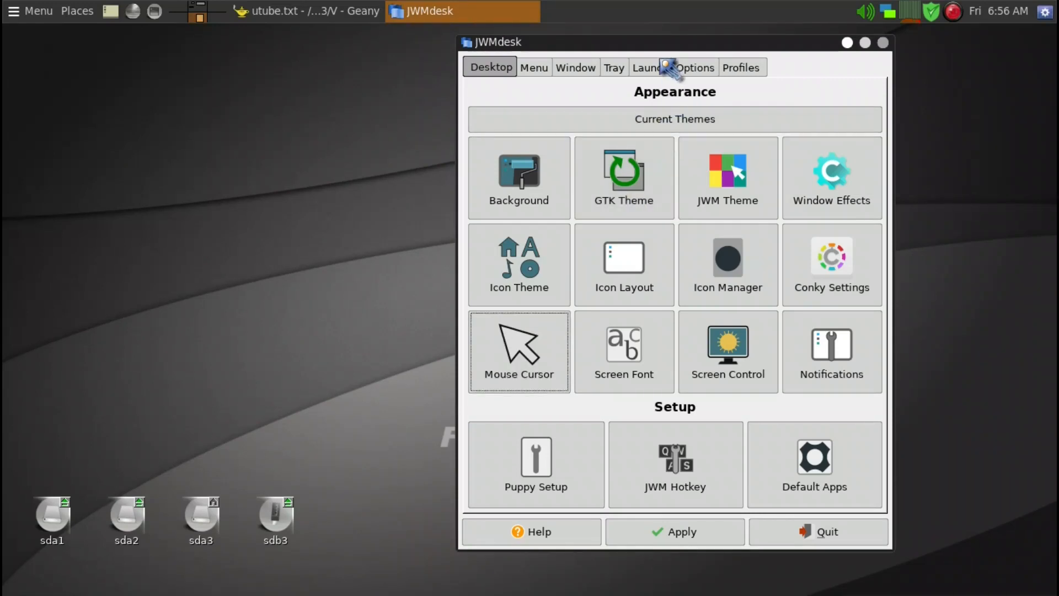
Open the home folder and delete the old .jwmrc-tray-bak file from it
{"action": "left_click_drag", "start_coordinate": [658, 46], "coordinate": [678, 45]}
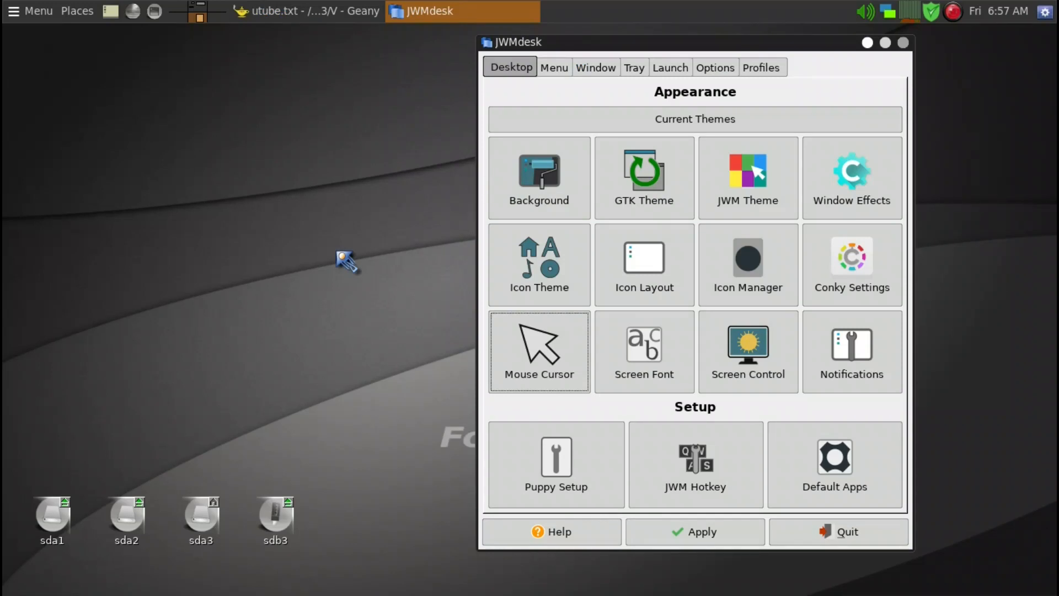
{"action": "key", "text": "super+e"}
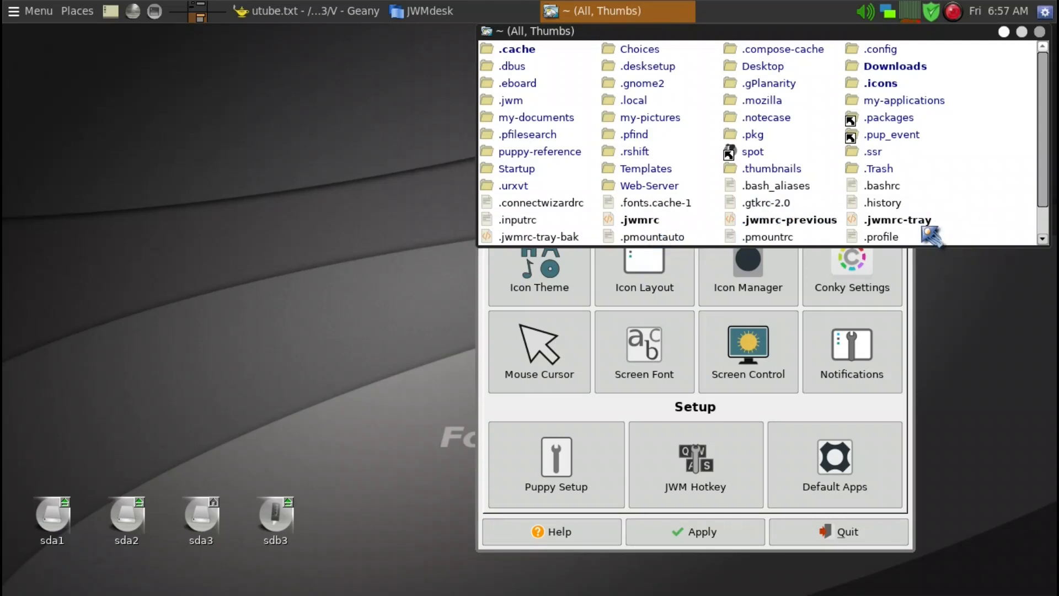
{"action": "scroll", "coordinate": [954, 238], "scroll_direction": "down", "scroll_amount": 2}
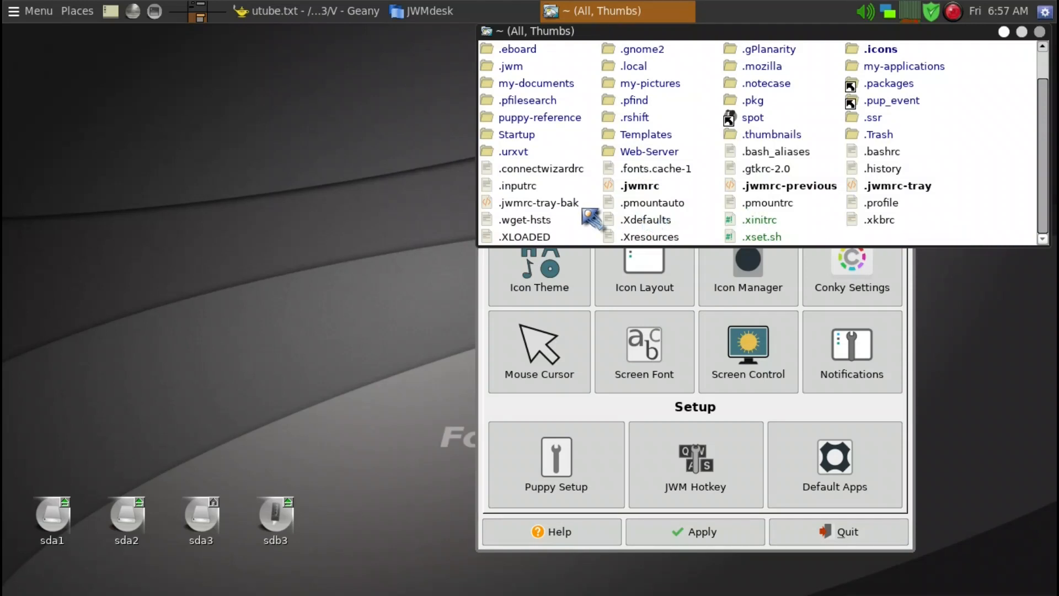
{"action": "left_click", "coordinate": [567, 202]}
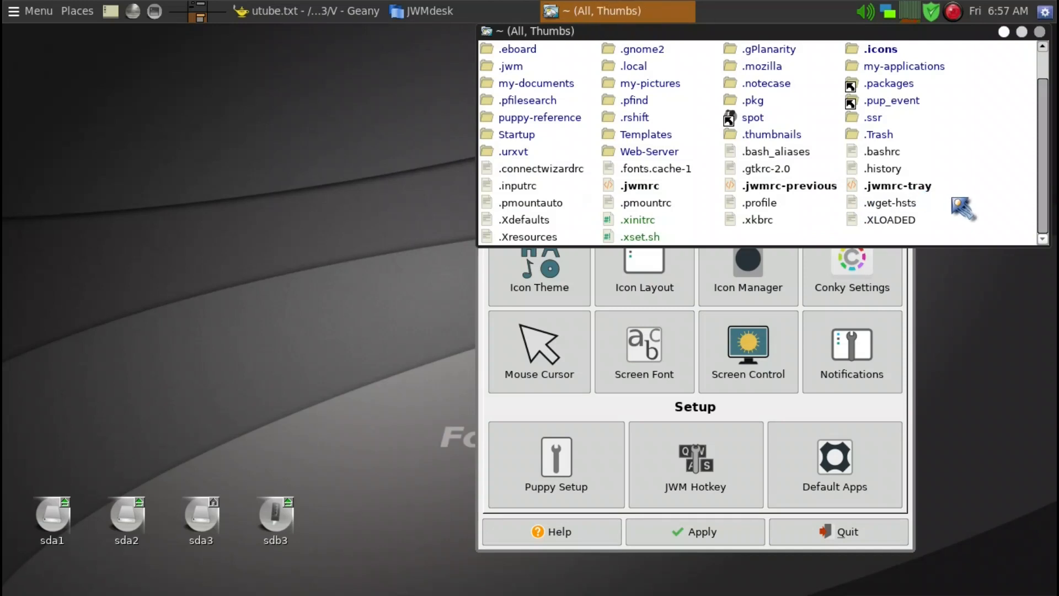
Back up .jwmrc-tray as .jwmrc-tray.bak with the cp command in a terminal, then close the terminal and home folder
{"action": "key", "text": "grave"}
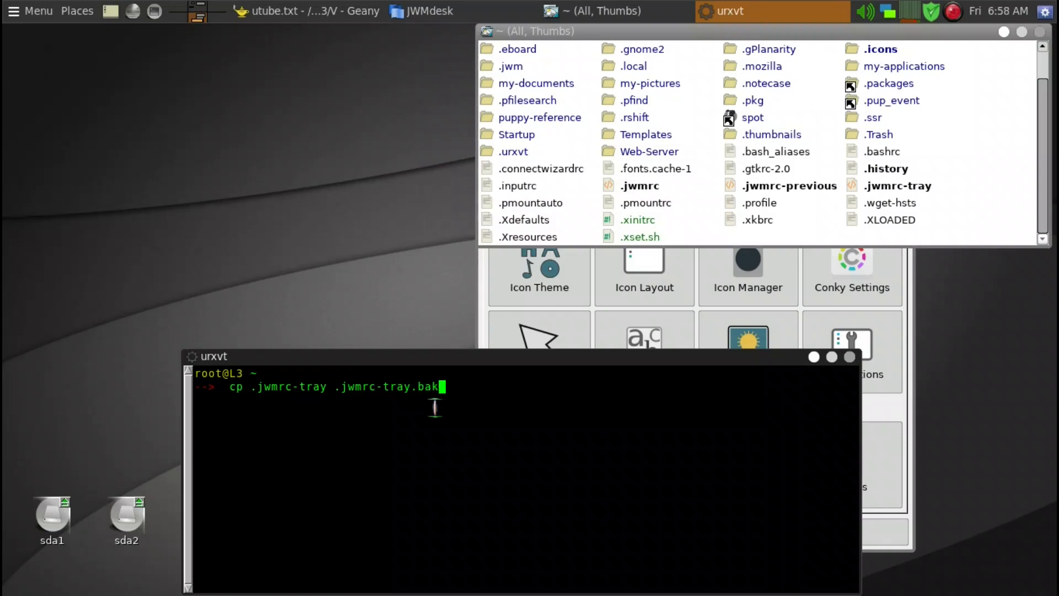
{"action": "key", "text": "Return"}
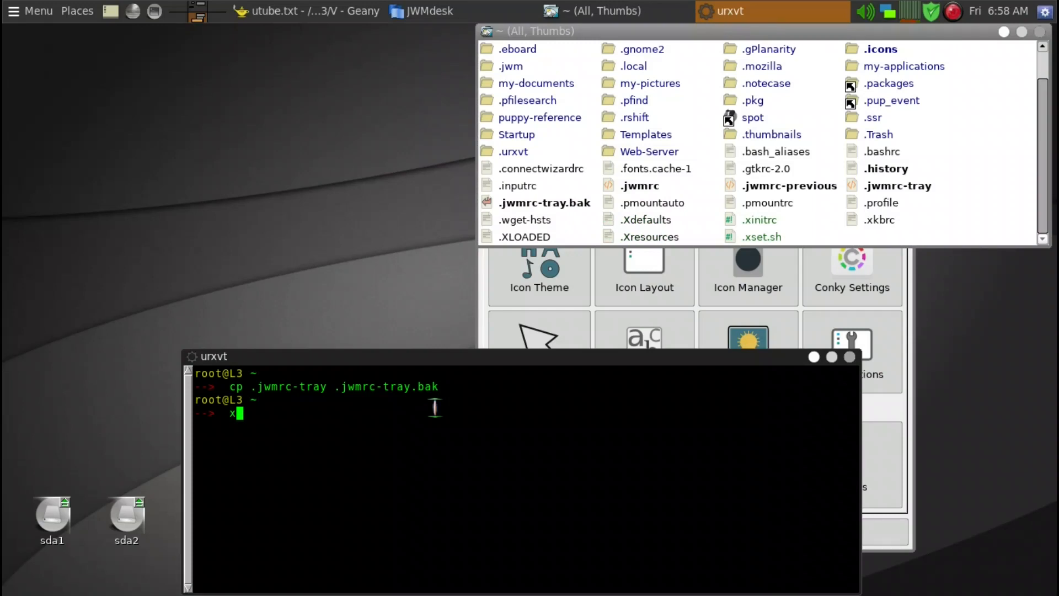
{"action": "type", "text": "x"}
{"action": "key", "text": "Return"}
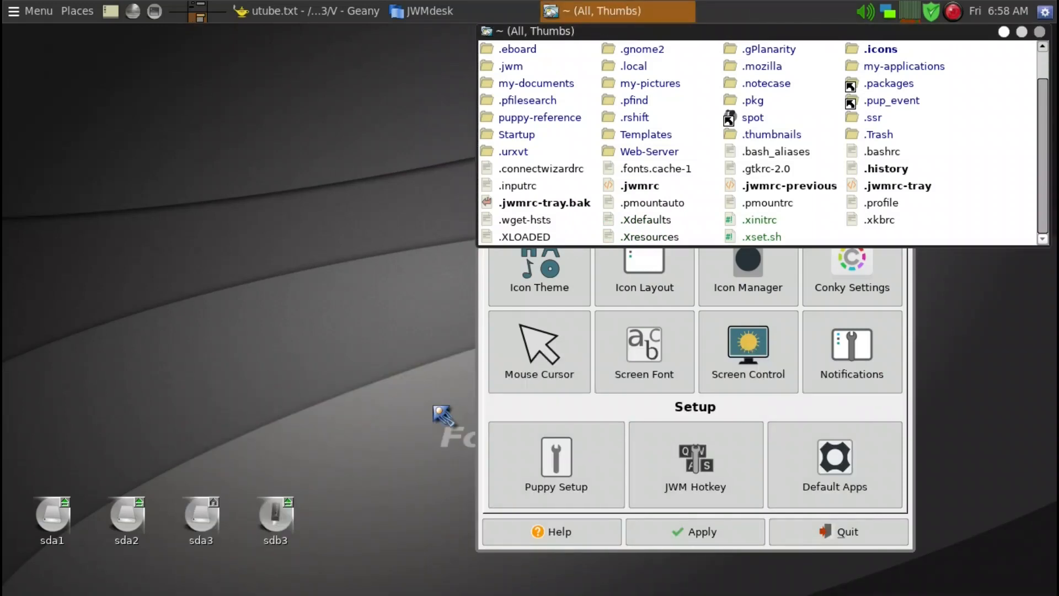
{"action": "key", "text": "ctrl+q"}
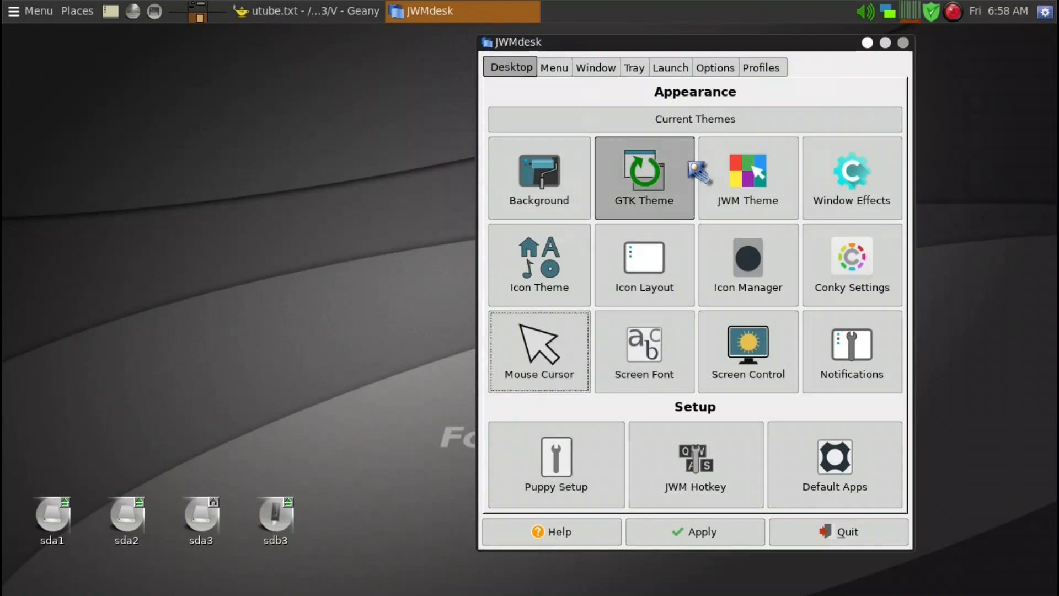
Set the tray speaker icon's speaker color to bright red #FF0015 in JWMdesk's tray settings
{"action": "left_click", "coordinate": [639, 70]}
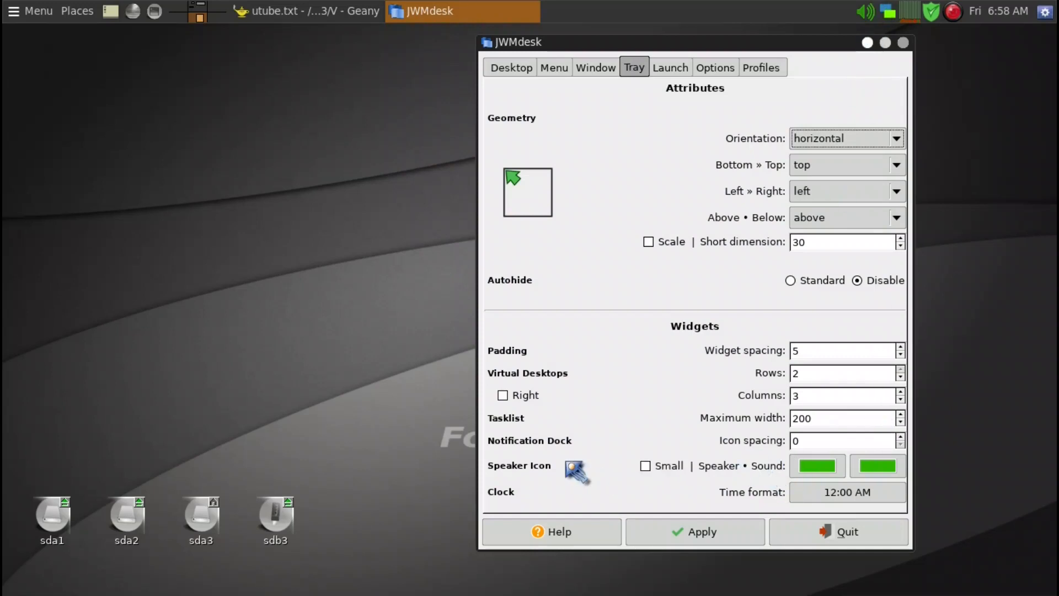
{"action": "left_click", "coordinate": [823, 473]}
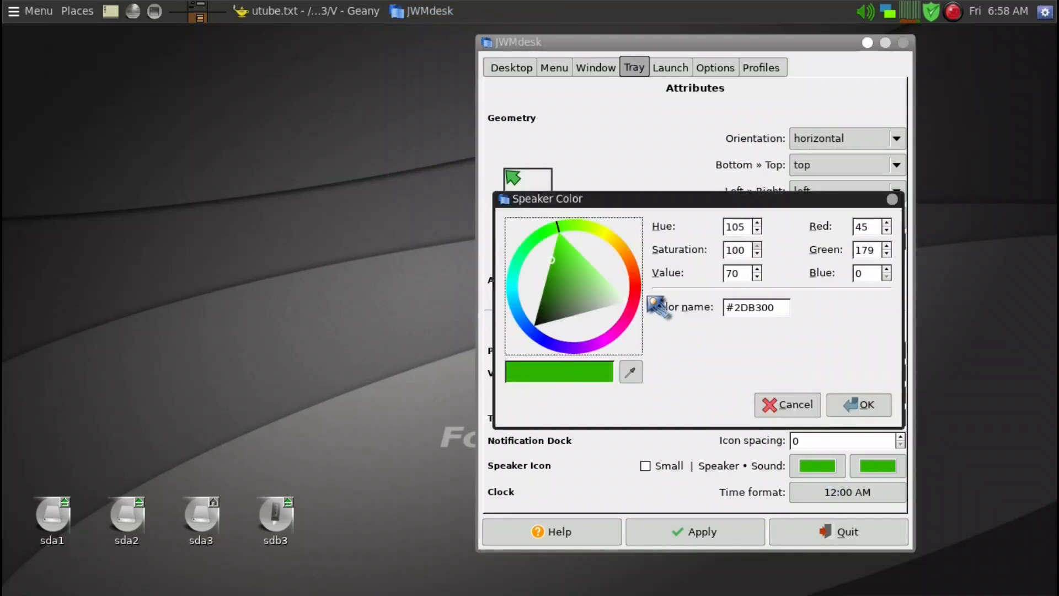
{"action": "left_click", "coordinate": [633, 293]}
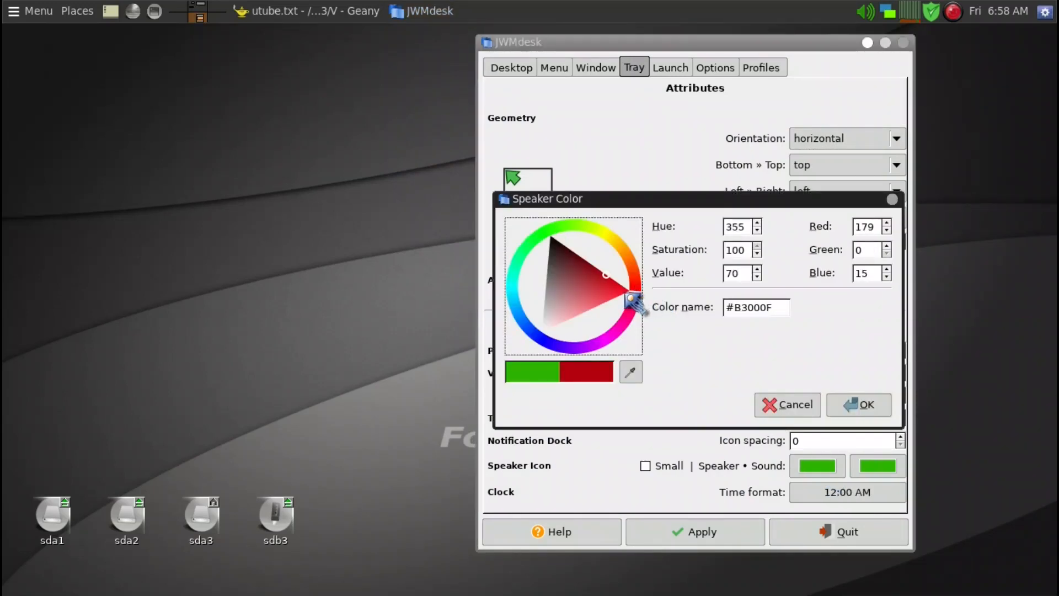
{"action": "left_click", "coordinate": [631, 290]}
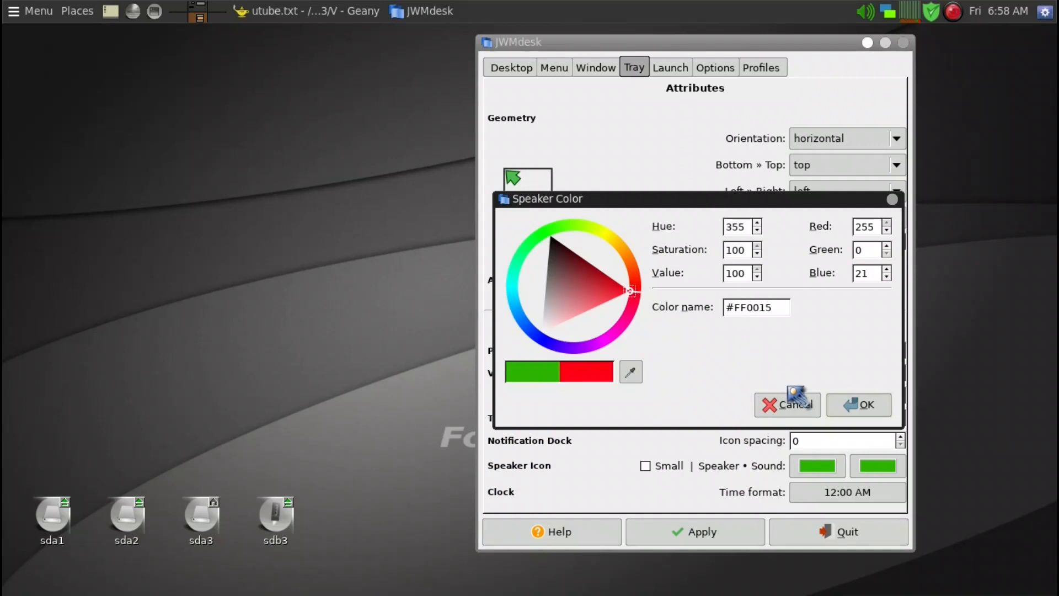
{"action": "left_click", "coordinate": [859, 406]}
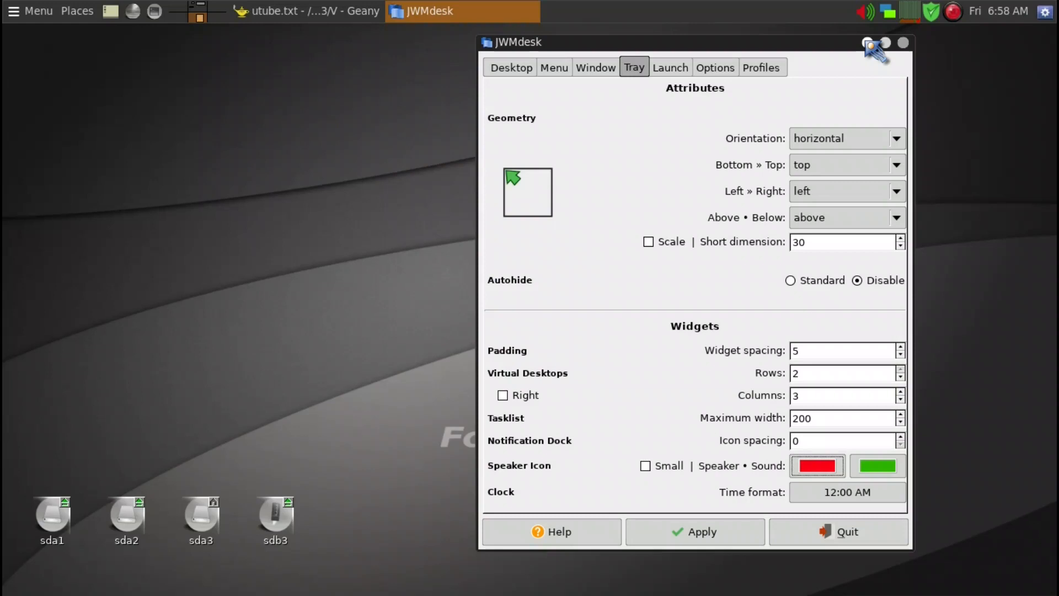
Set the speaker icon's sound wave color to near-white #FDFDFD, apply the tray settings and quit JWMdesk
{"action": "left_click", "coordinate": [894, 468]}
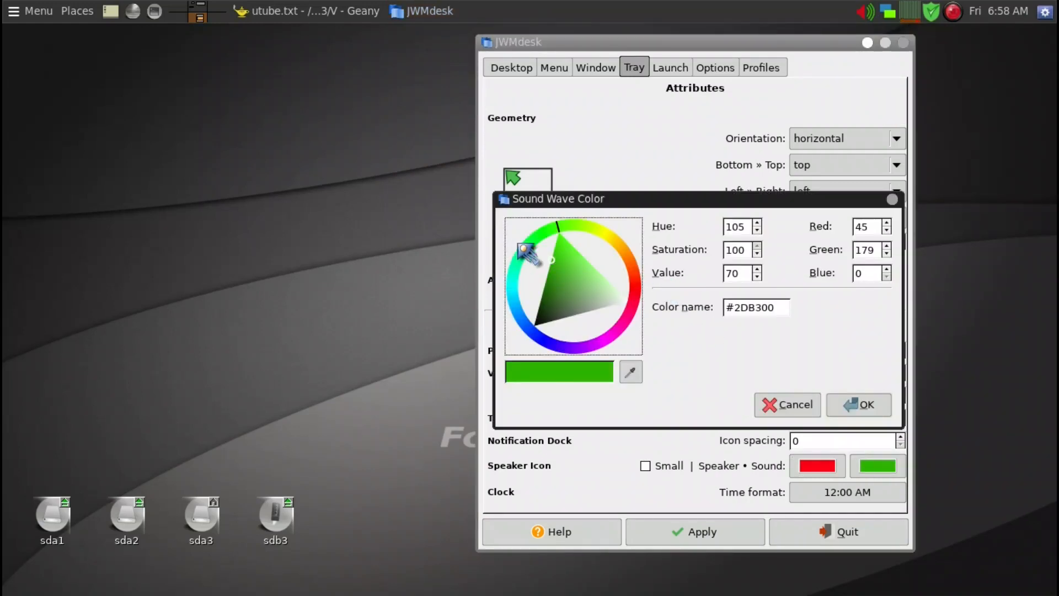
{"action": "left_click", "coordinate": [623, 301]}
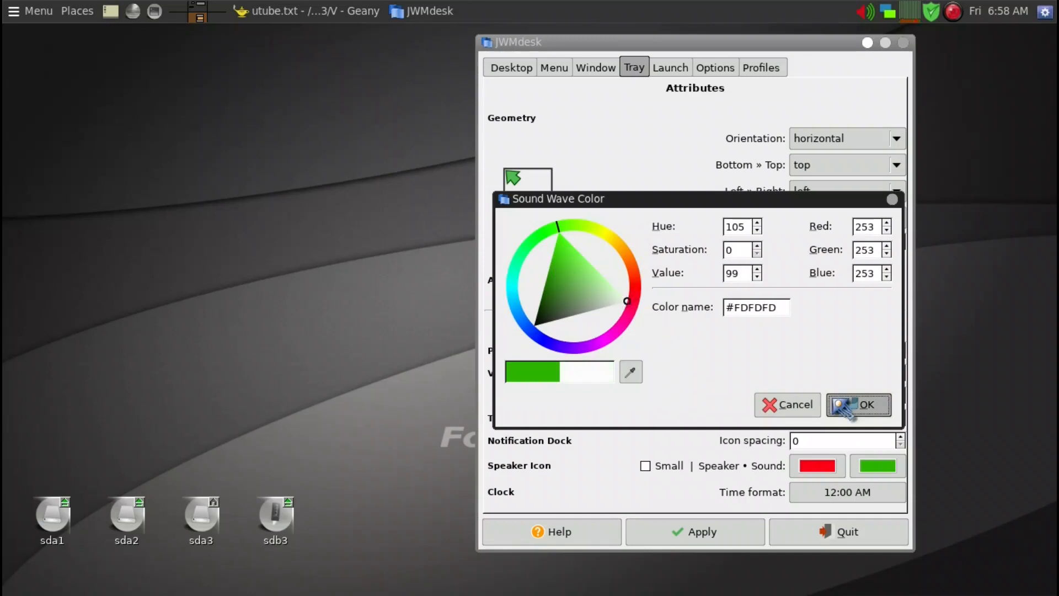
{"action": "left_click", "coordinate": [858, 404]}
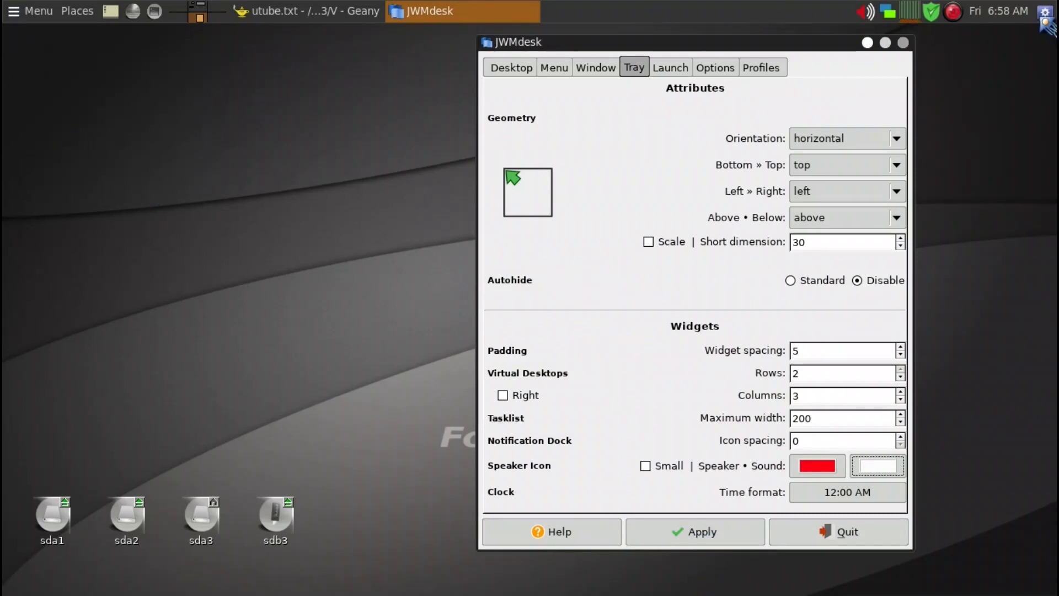
{"action": "left_click", "coordinate": [693, 533]}
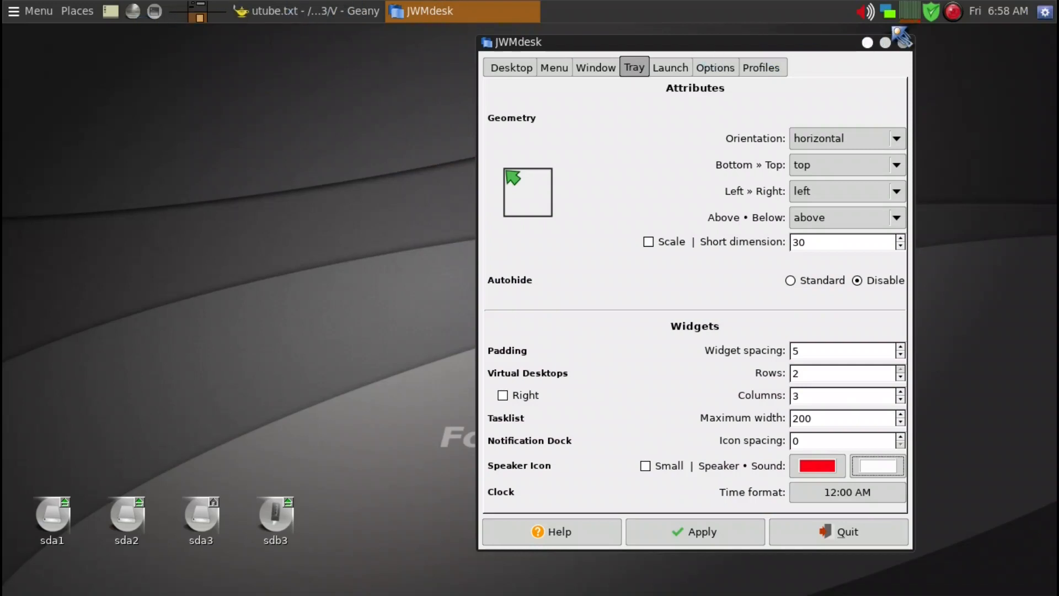
{"action": "left_click", "coordinate": [699, 538]}
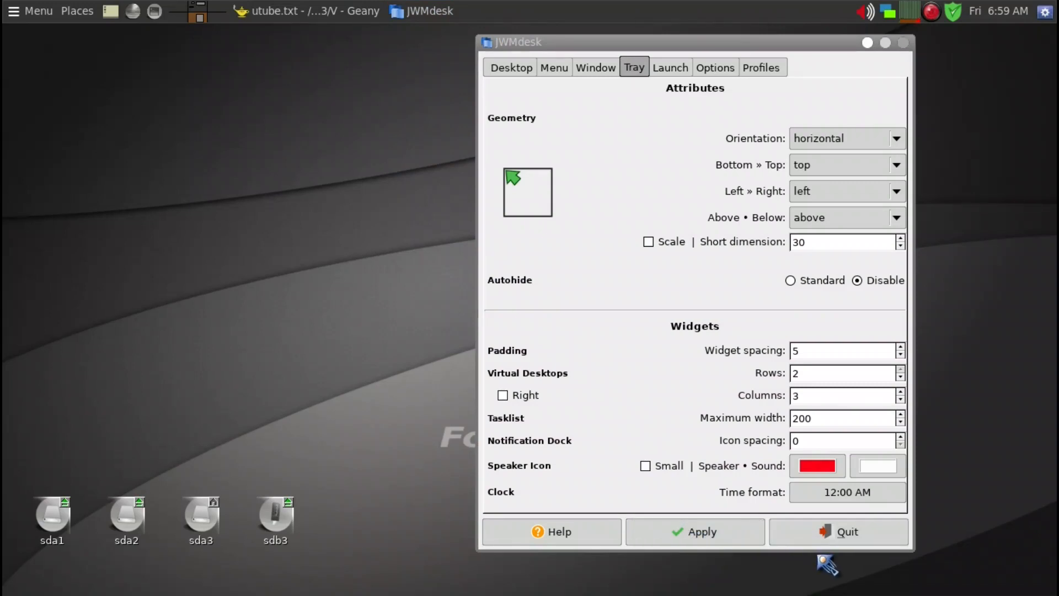
{"action": "left_click", "coordinate": [827, 531]}
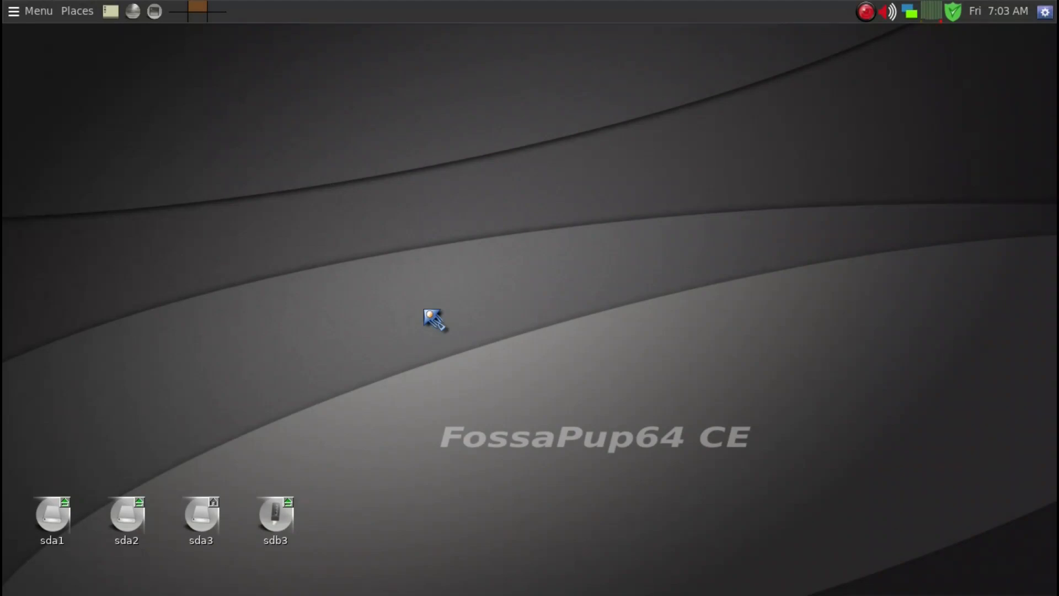
Search the application launcher for "redsh" and start Redshift
{"action": "key", "text": "super"}
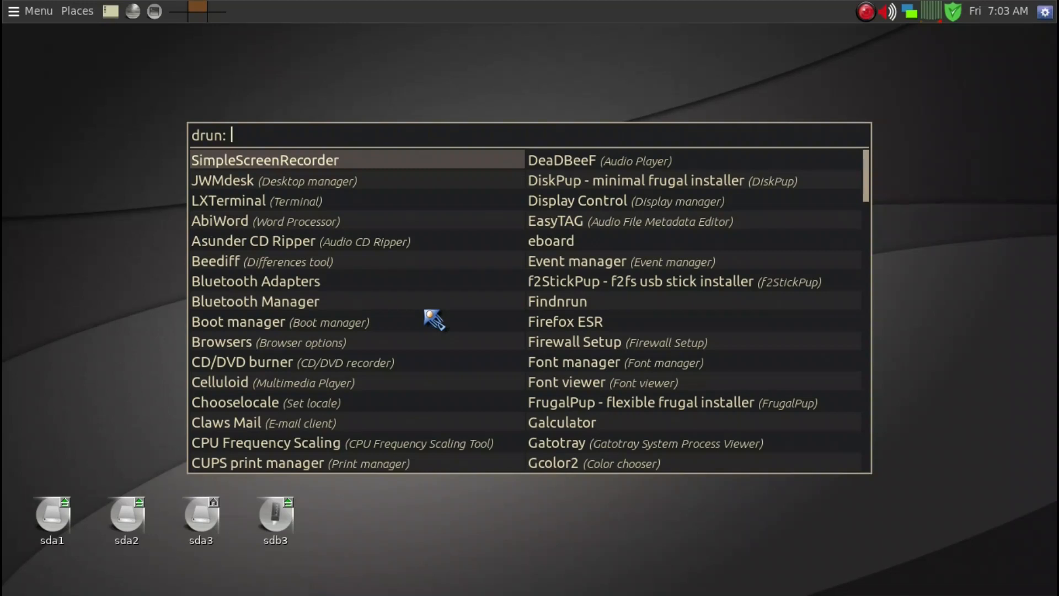
{"action": "type", "text": "redsh"}
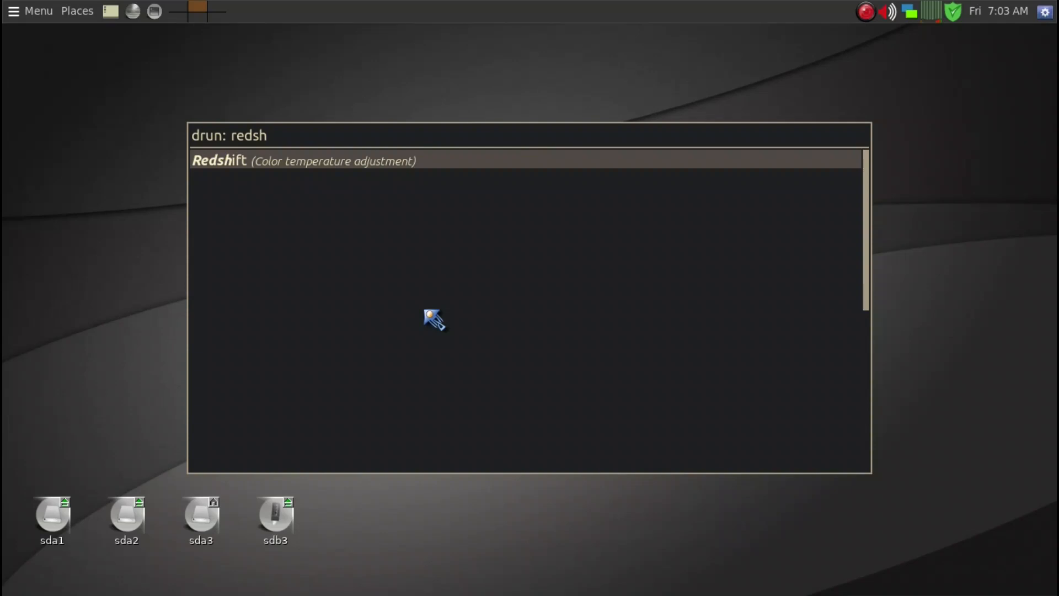
{"action": "key", "text": "Return"}
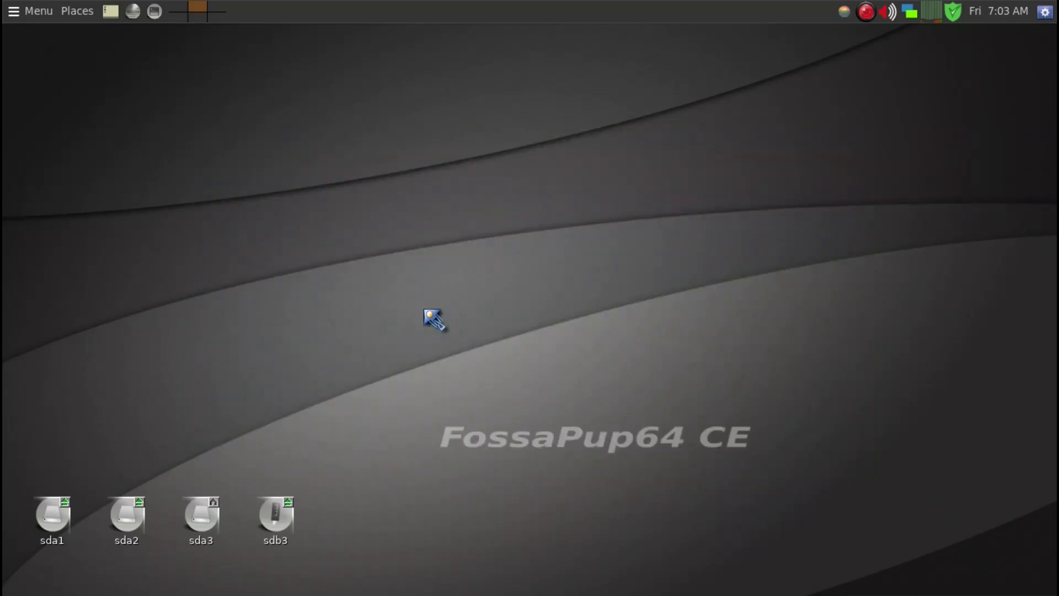
Switch Redshift auto mode off and back on, closing the information window each time
{"action": "right_click", "coordinate": [848, 17]}
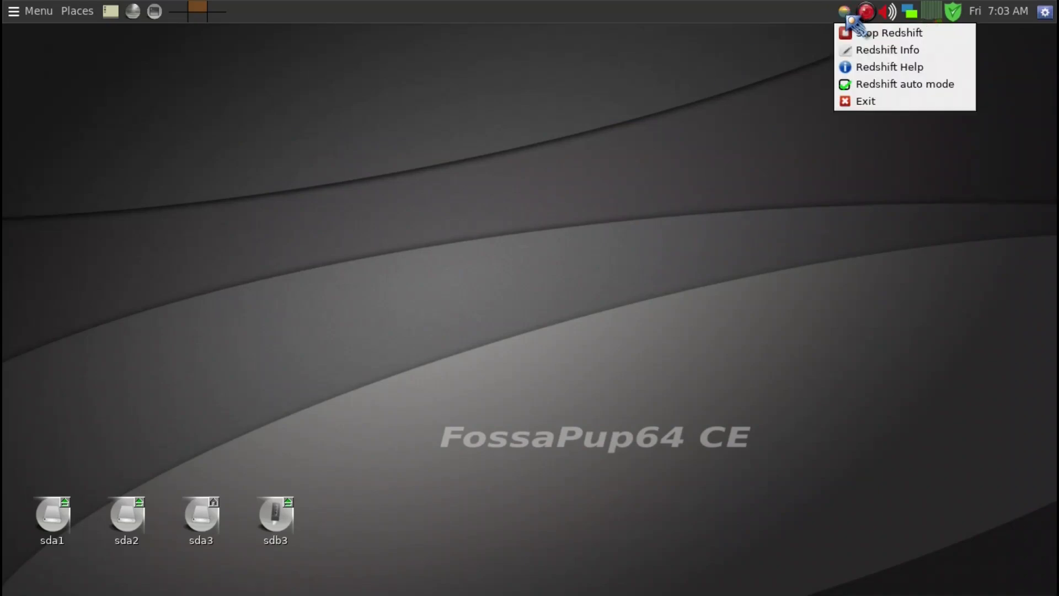
{"action": "left_click", "coordinate": [874, 86]}
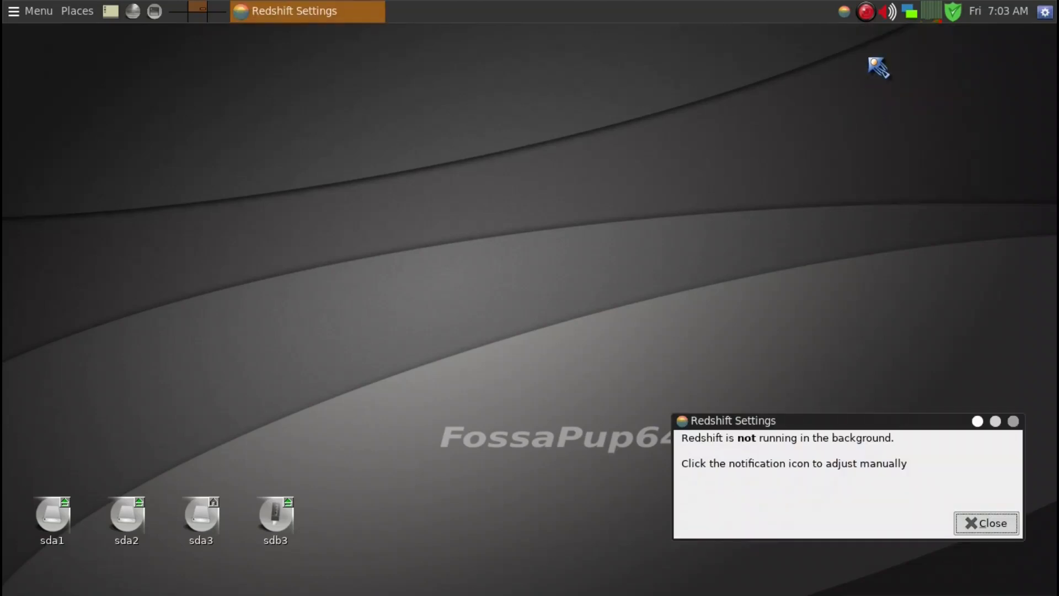
{"action": "left_click", "coordinate": [981, 522]}
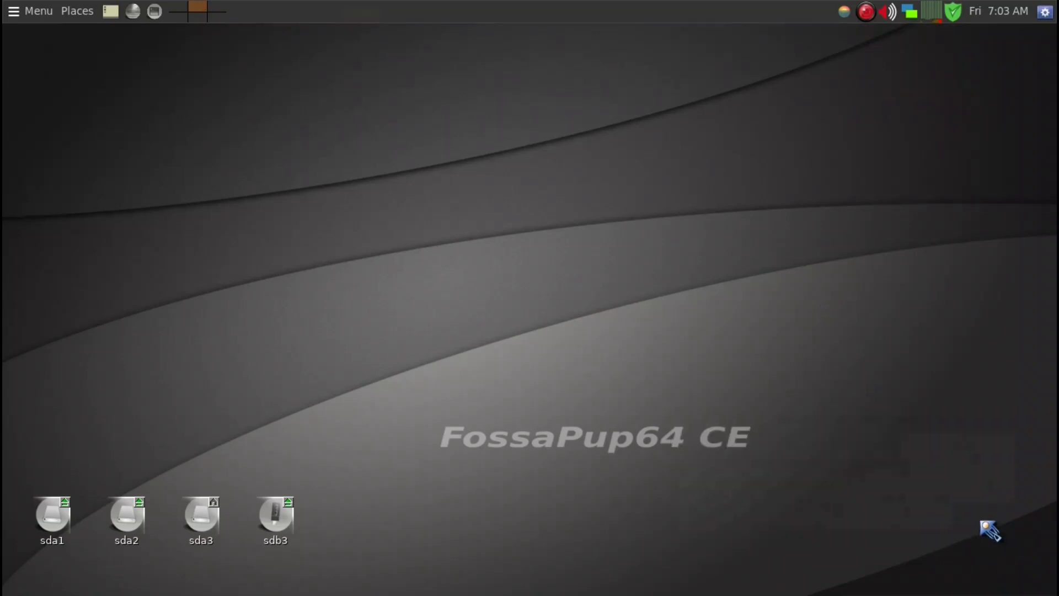
{"action": "left_click", "coordinate": [844, 12]}
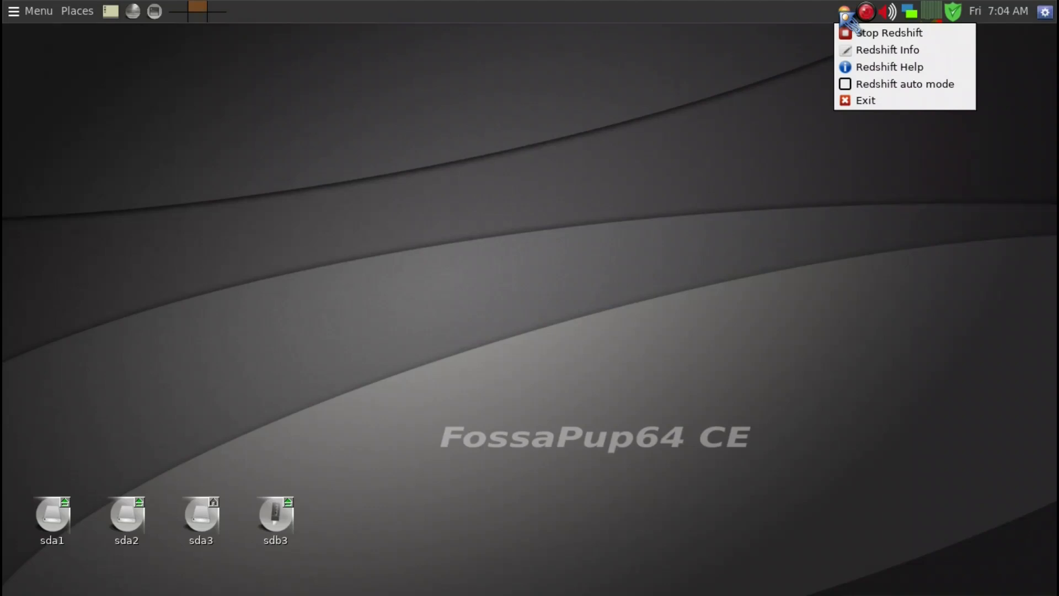
{"action": "left_click", "coordinate": [852, 85]}
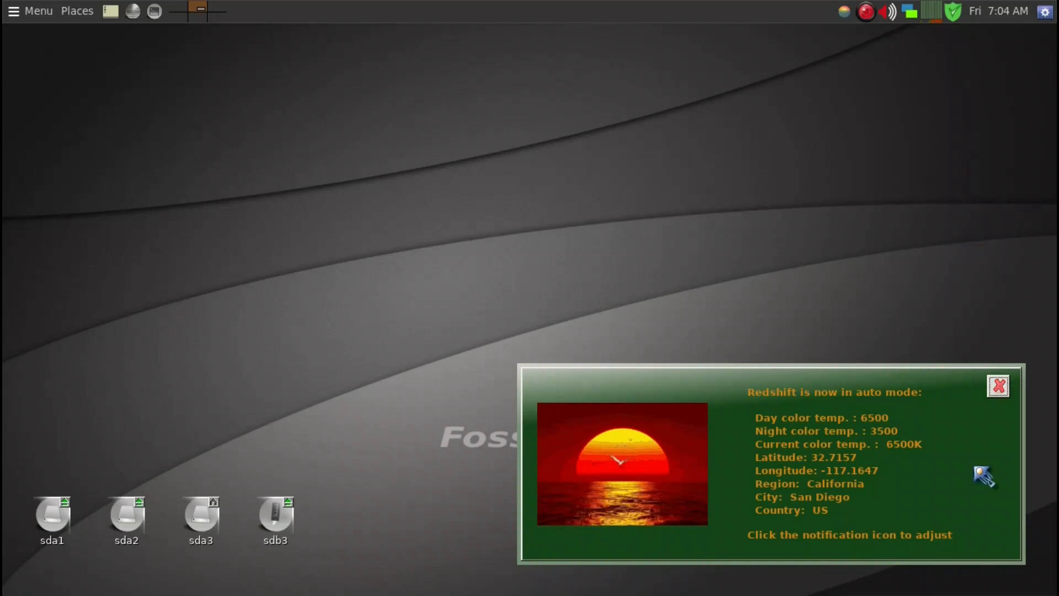
{"action": "left_click", "coordinate": [998, 388]}
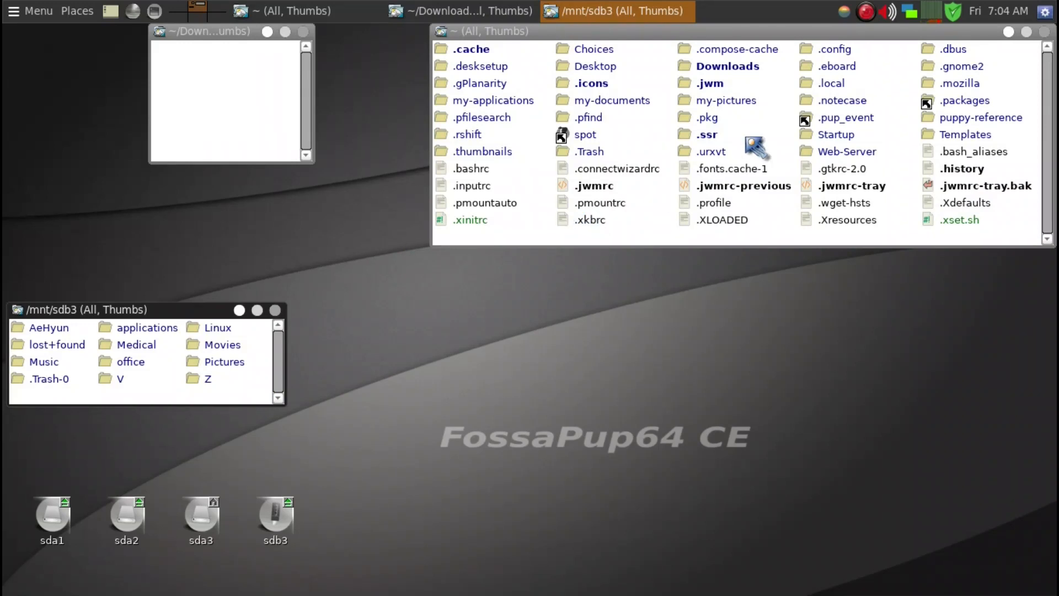
Open the .config/autostart folder in the home folder window
{"action": "left_click", "coordinate": [847, 53]}
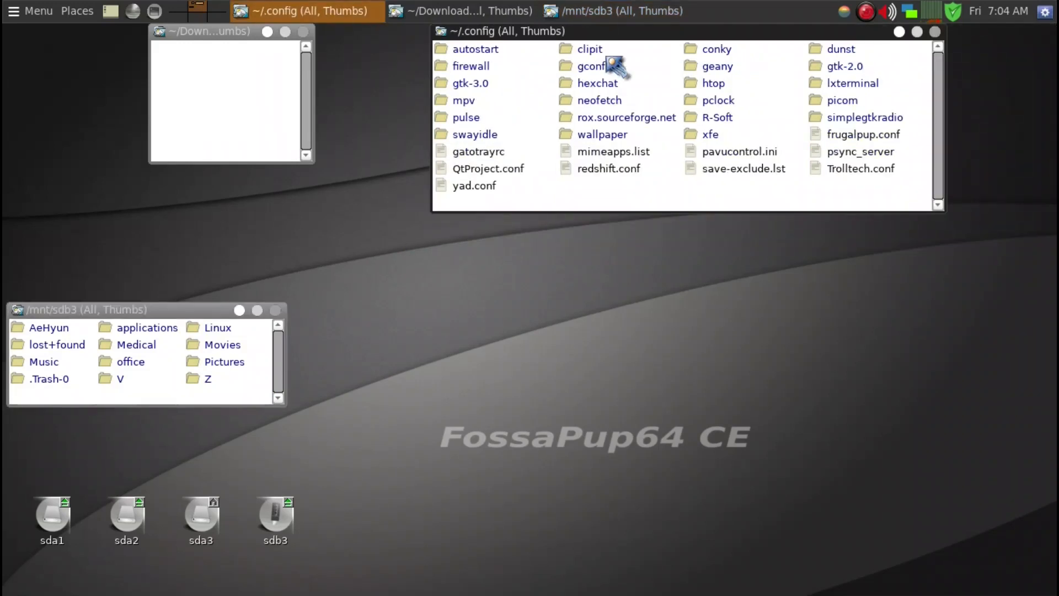
{"action": "left_click", "coordinate": [483, 50]}
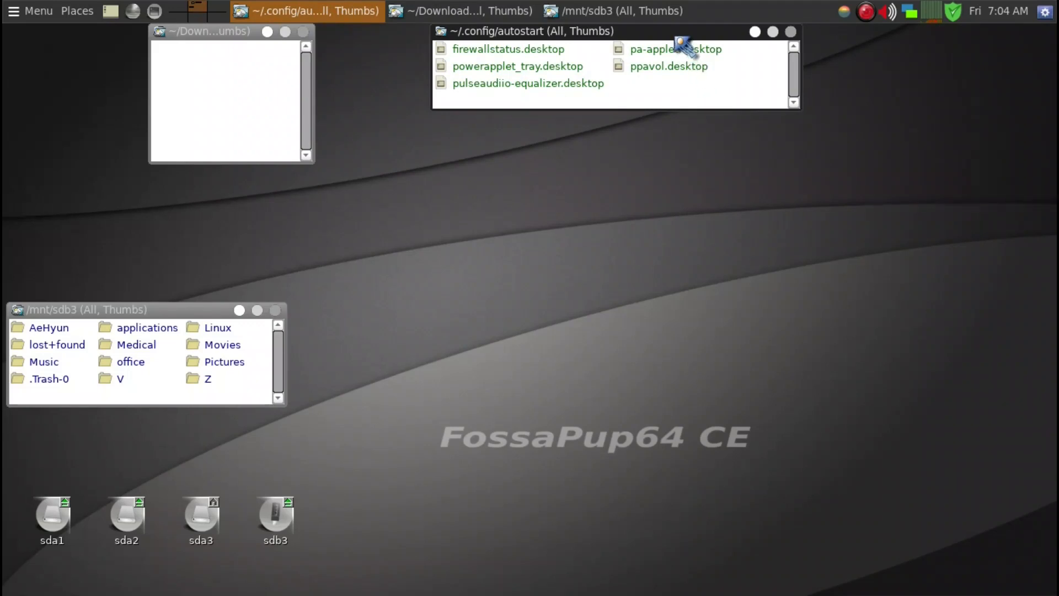
Go to the /usr/share/applications folder in the Downloads file manager window
{"action": "left_click", "coordinate": [209, 146]}
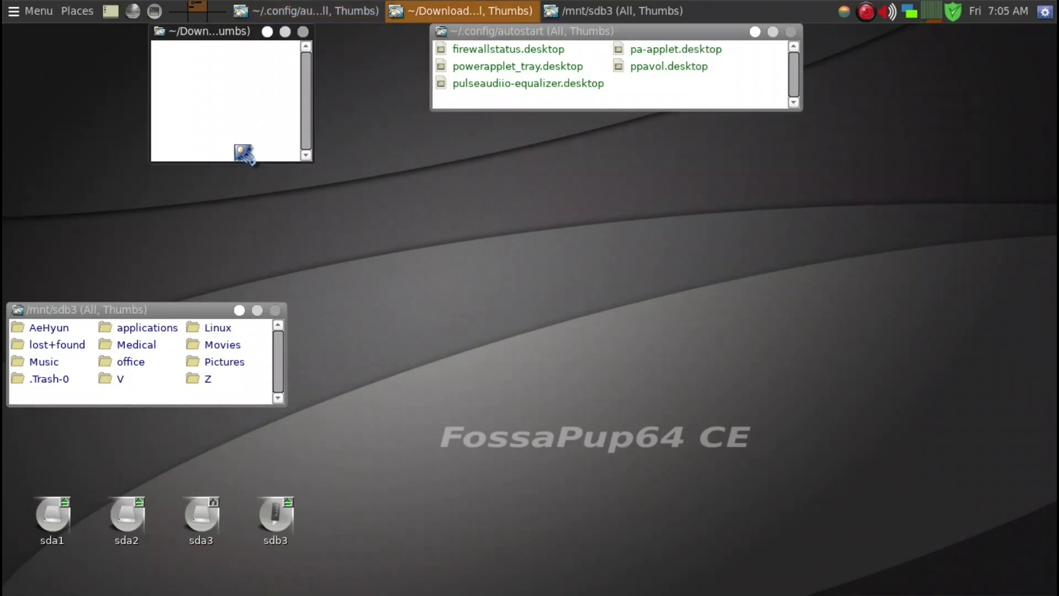
{"action": "key", "text": "slash"}
{"action": "key", "text": "BackSpace"}
{"action": "key", "text": "BackSpace"}
{"action": "key", "text": "BackSpace"}
{"action": "key", "text": "BackSpace"}
{"action": "key", "text": "BackSpace"}
{"action": "key", "text": "BackSpace"}
{"action": "key", "text": "BackSpace"}
{"action": "key", "text": "BackSpace"}
{"action": "key", "text": "BackSpace"}
{"action": "key", "text": "BackSpace"}
{"action": "key", "text": "BackSpace"}
{"action": "key", "text": "BackSpace"}
{"action": "key", "text": "BackSpace"}
{"action": "key", "text": "BackSpace"}
{"action": "key", "text": "BackSpace"}
{"action": "type", "text": "usr/"}
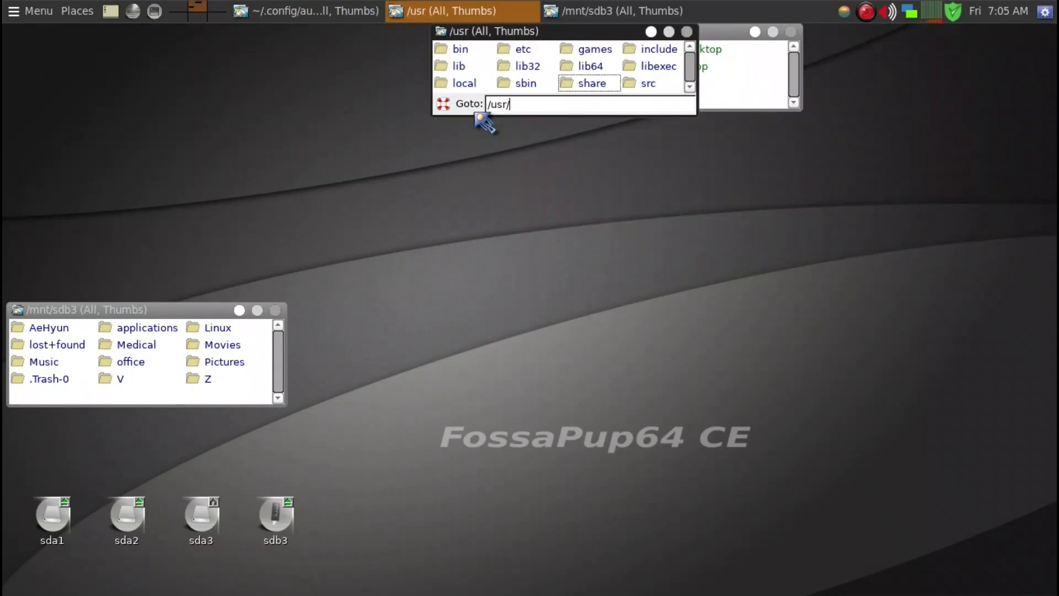
{"action": "type", "text": "share/"}
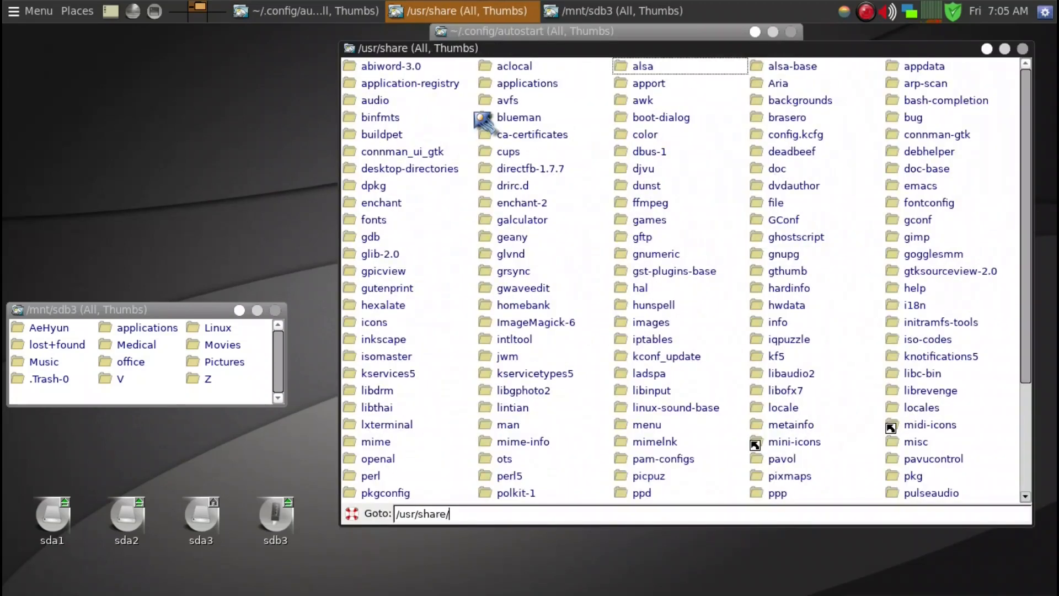
{"action": "type", "text": "appli"}
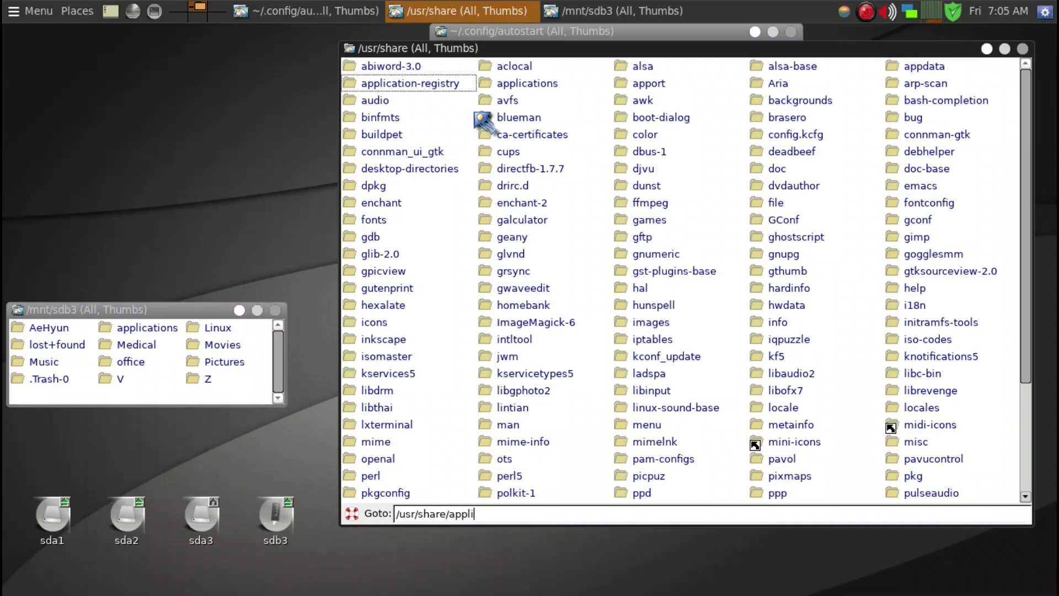
{"action": "type", "text": "cation"}
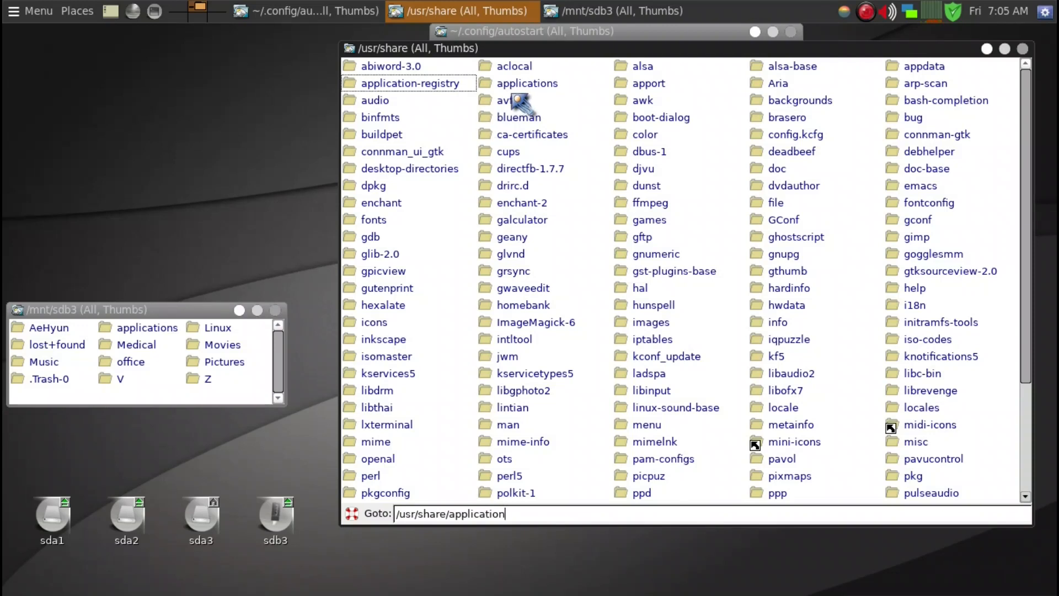
{"action": "type", "text": "s/"}
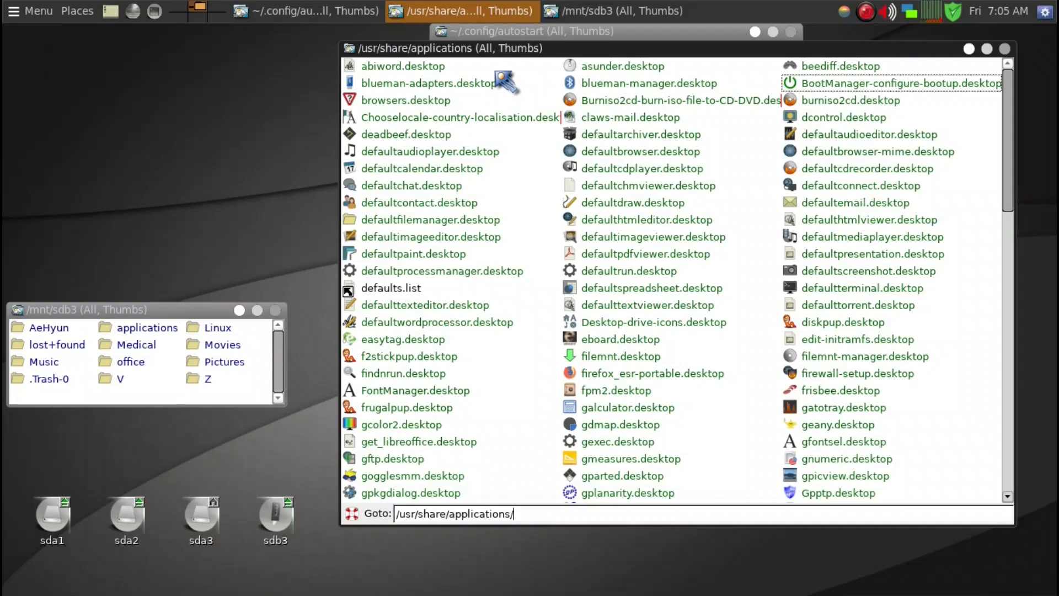
Tile the applications folder window on the left half of the screen and locate redshiftgui.desktop in it
{"action": "key", "text": "super+Left"}
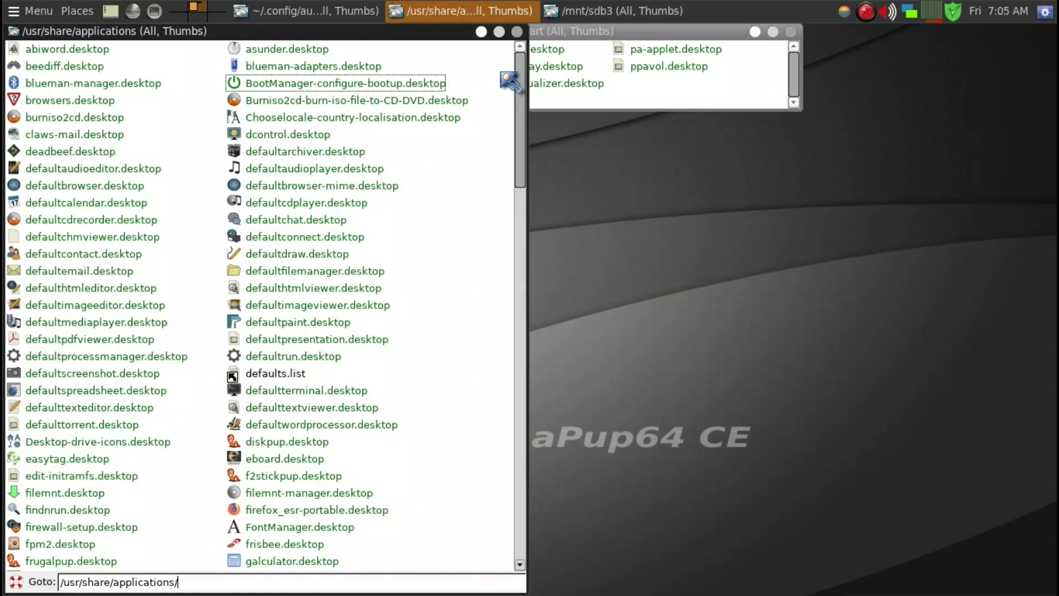
{"action": "scroll", "coordinate": [395, 320], "scroll_direction": "down", "scroll_amount": 5}
{"action": "scroll", "coordinate": [392, 320], "scroll_direction": "down", "scroll_amount": 10}
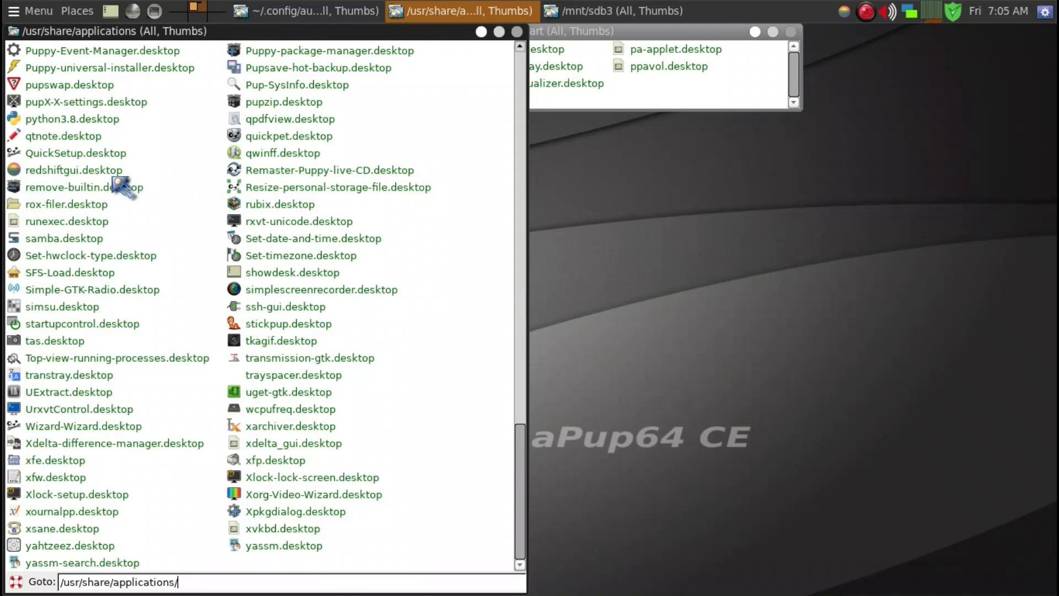
{"action": "right_click", "coordinate": [103, 173]}
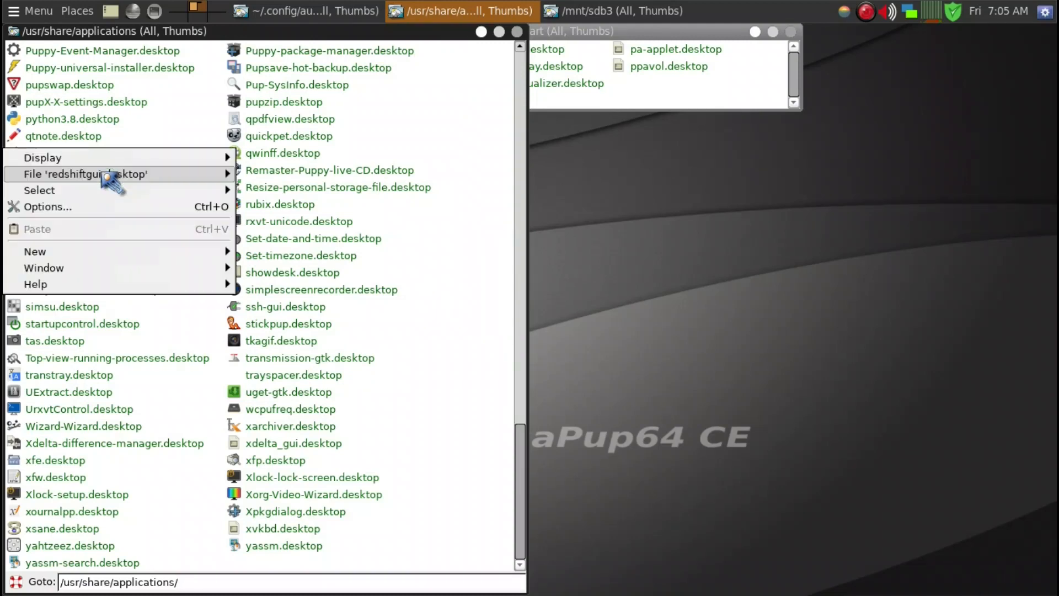
{"action": "mouse_move", "coordinate": [103, 173]}
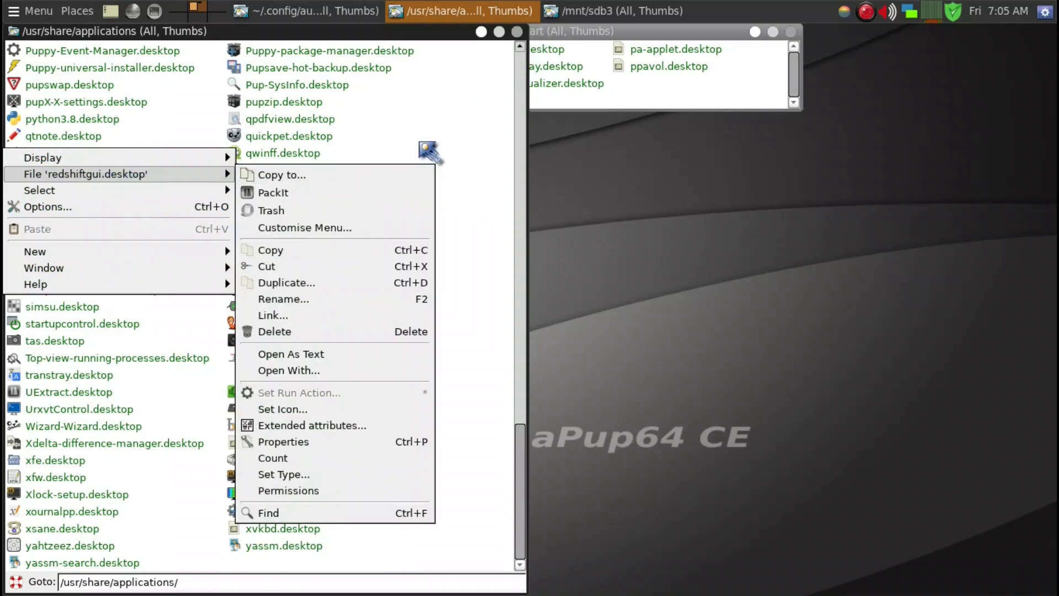
{"action": "left_click", "coordinate": [420, 143]}
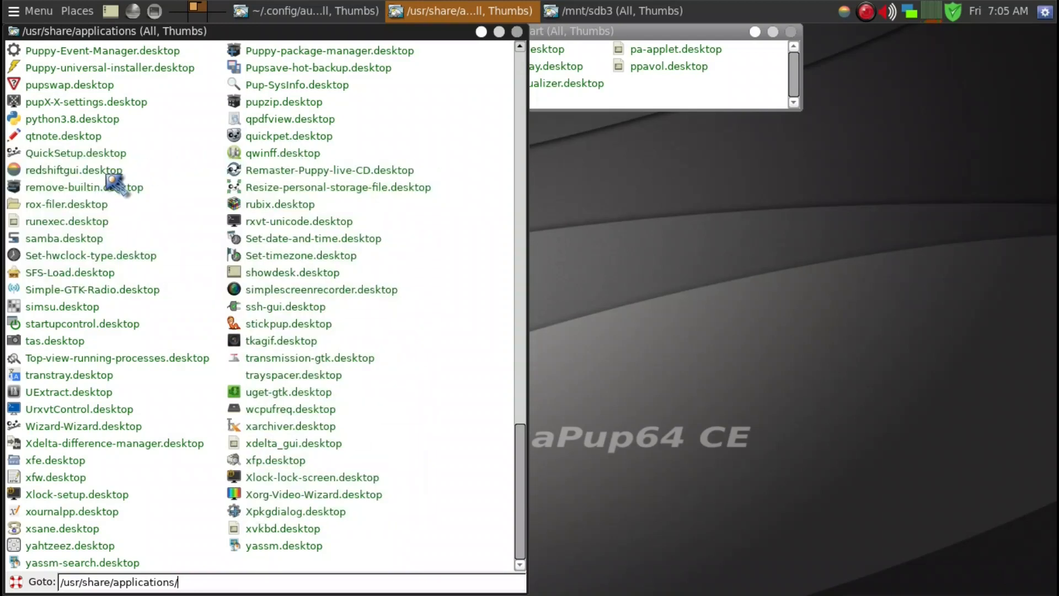
Create an absolute link to redshiftgui.desktop in the .config/autostart folder, and close the applications and autostart windows
{"action": "left_click_drag", "start_coordinate": [112, 173], "coordinate": [687, 88]}
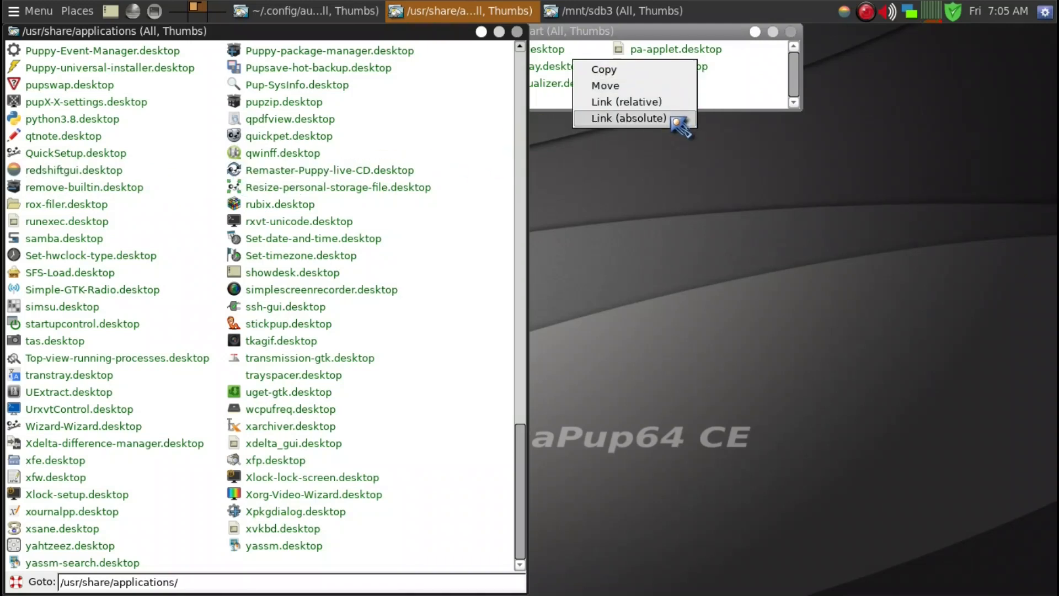
{"action": "left_click", "coordinate": [629, 118]}
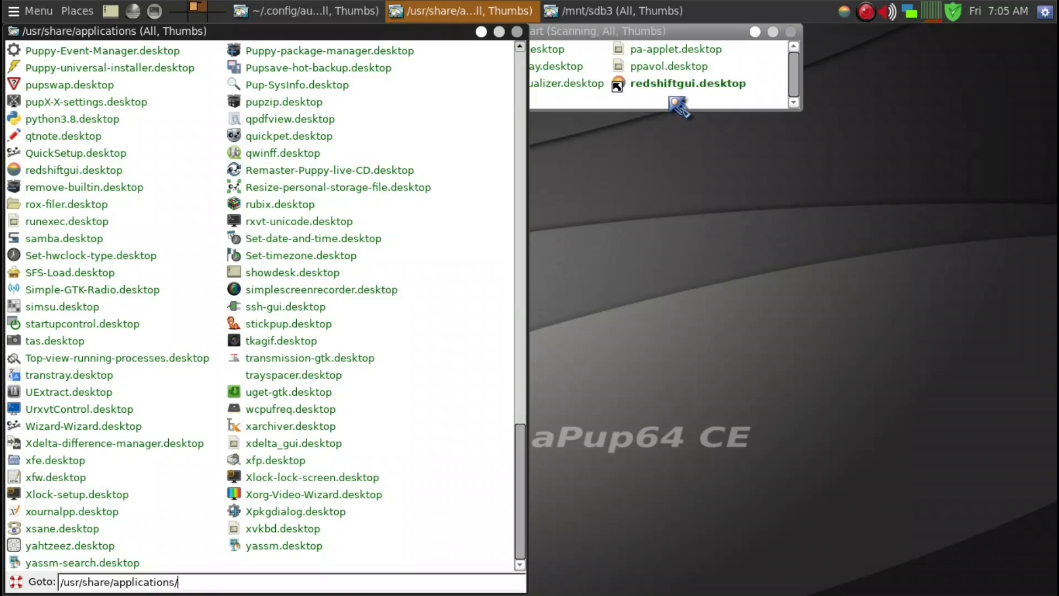
{"action": "left_click", "coordinate": [517, 32]}
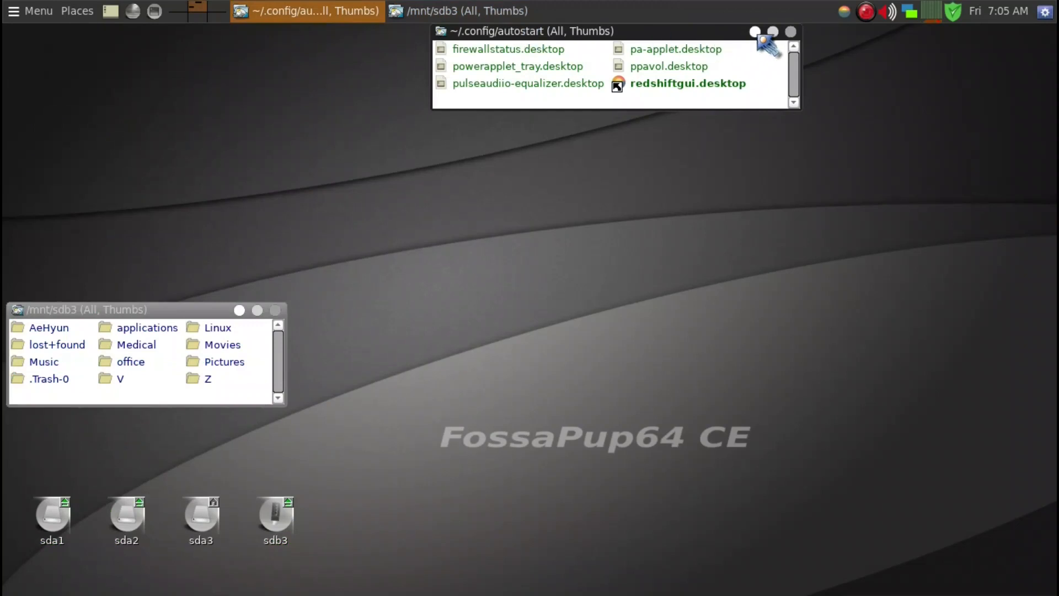
{"action": "left_click", "coordinate": [791, 32]}
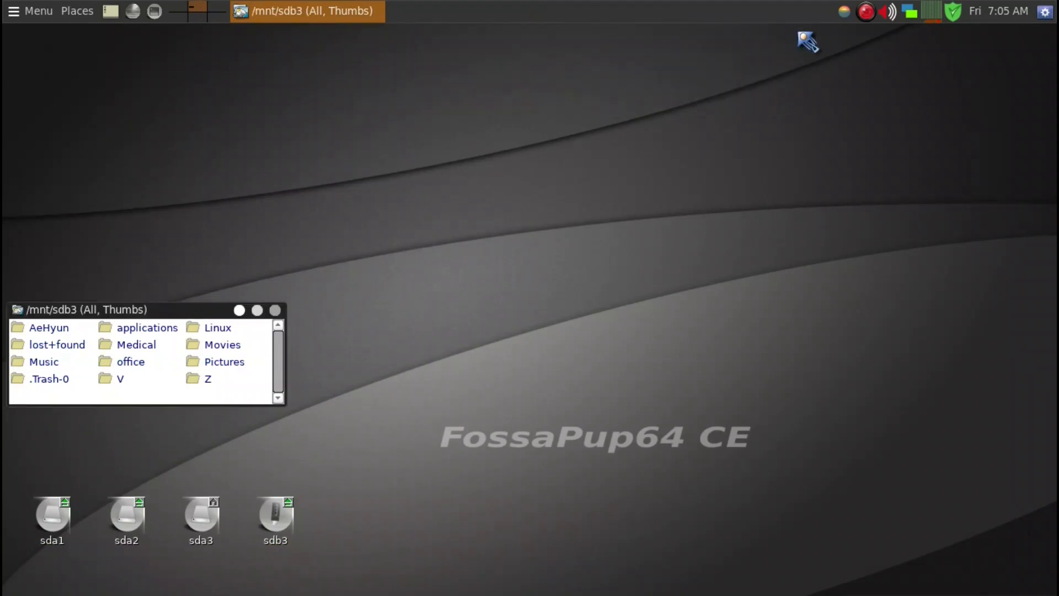
Open the context menu of the Redshift tray icon
{"action": "right_click", "coordinate": [849, 17]}
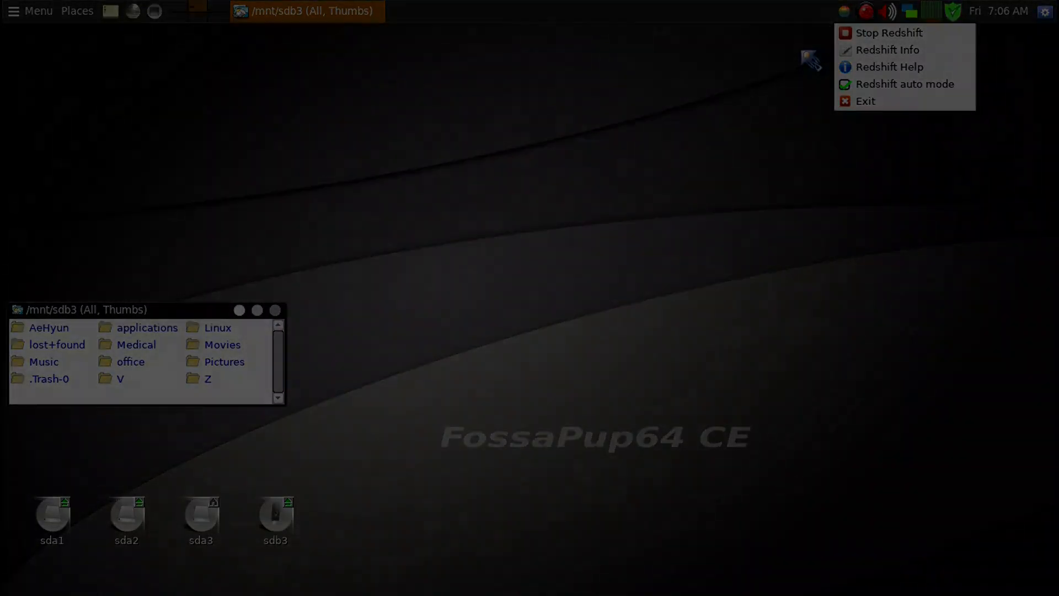